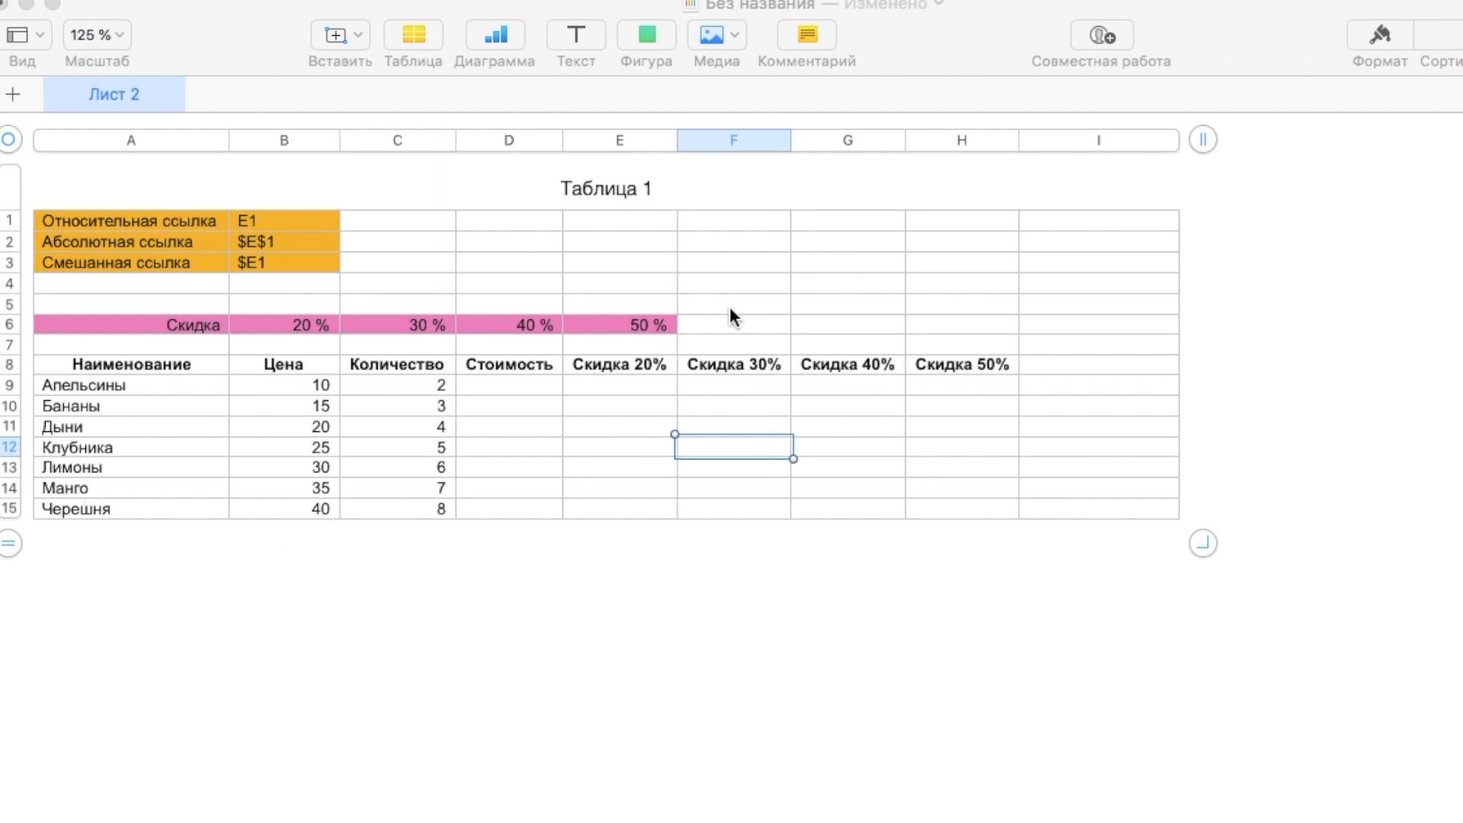
In D9, enter a cost formula for Апельсины that multiplies price B9 by quantity C9
{"action": "left_click", "coordinate": [505, 384]}
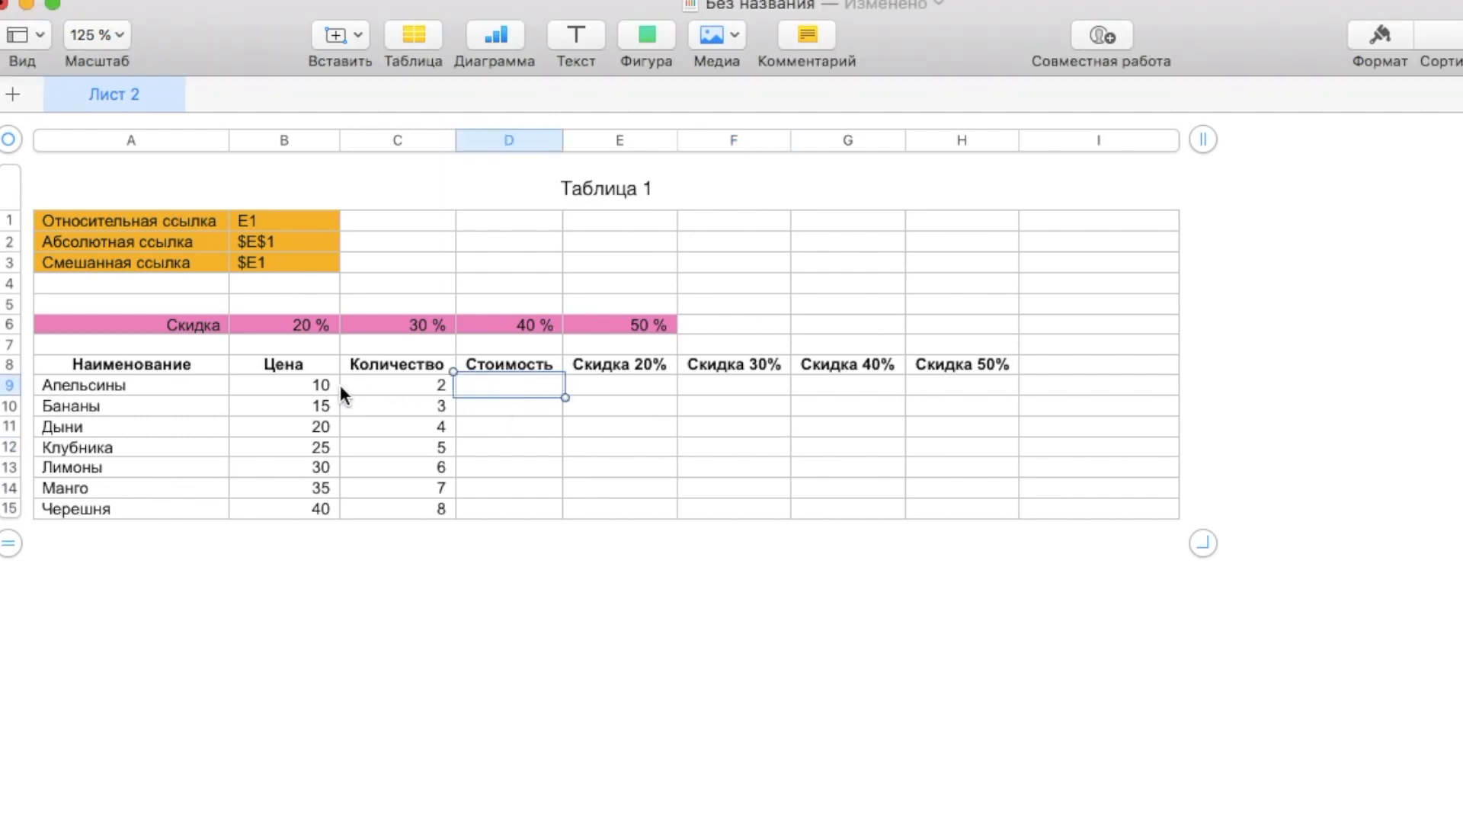
{"action": "key", "text": "equal"}
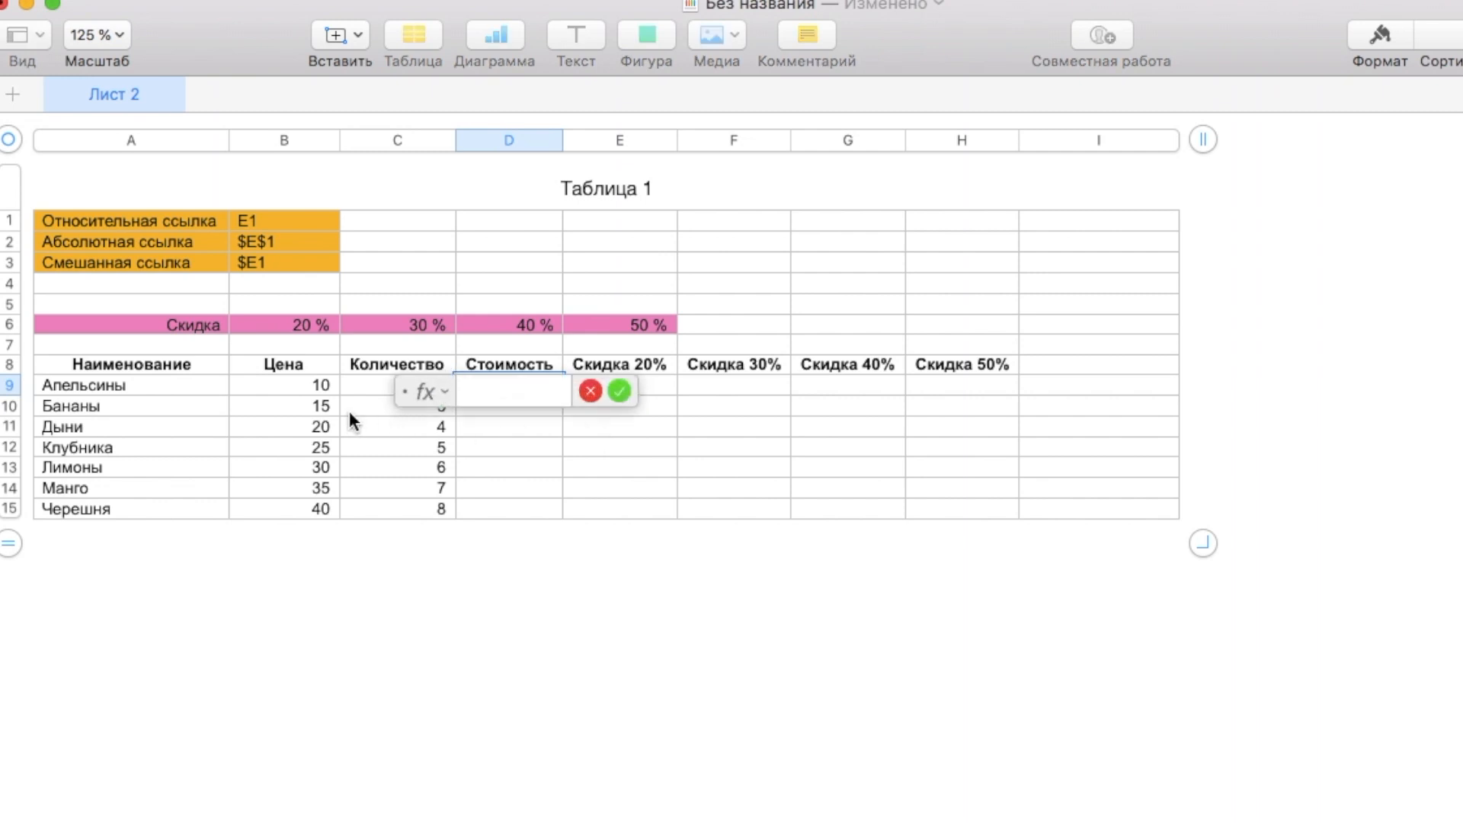
{"action": "key", "text": "Escape"}
{"action": "key", "text": "equal"}
{"action": "left_click", "coordinate": [310, 387]}
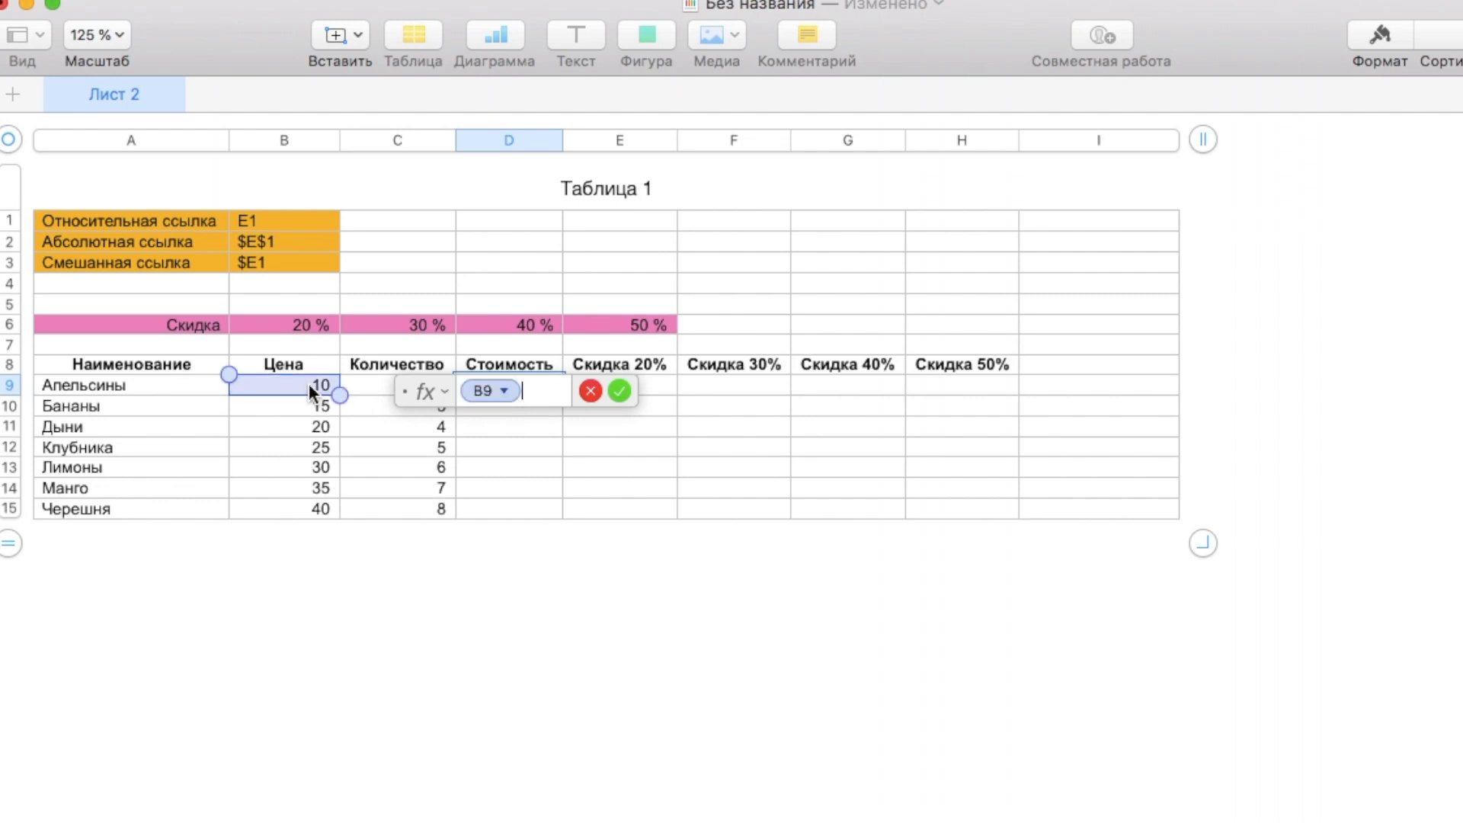
{"action": "type", "text": "*"}
{"action": "left_click", "coordinate": [378, 383]}
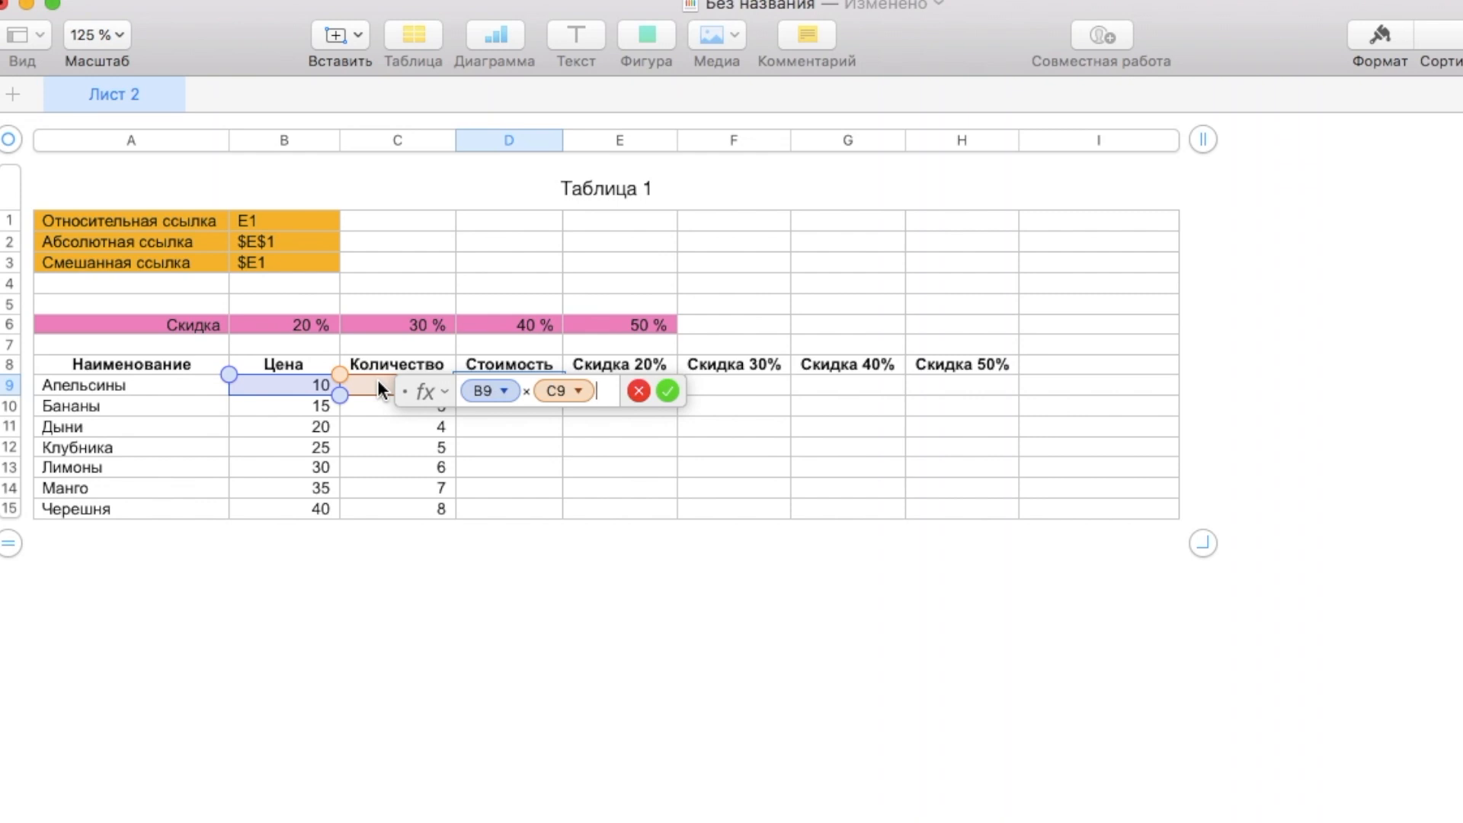
{"action": "key", "text": "Return"}
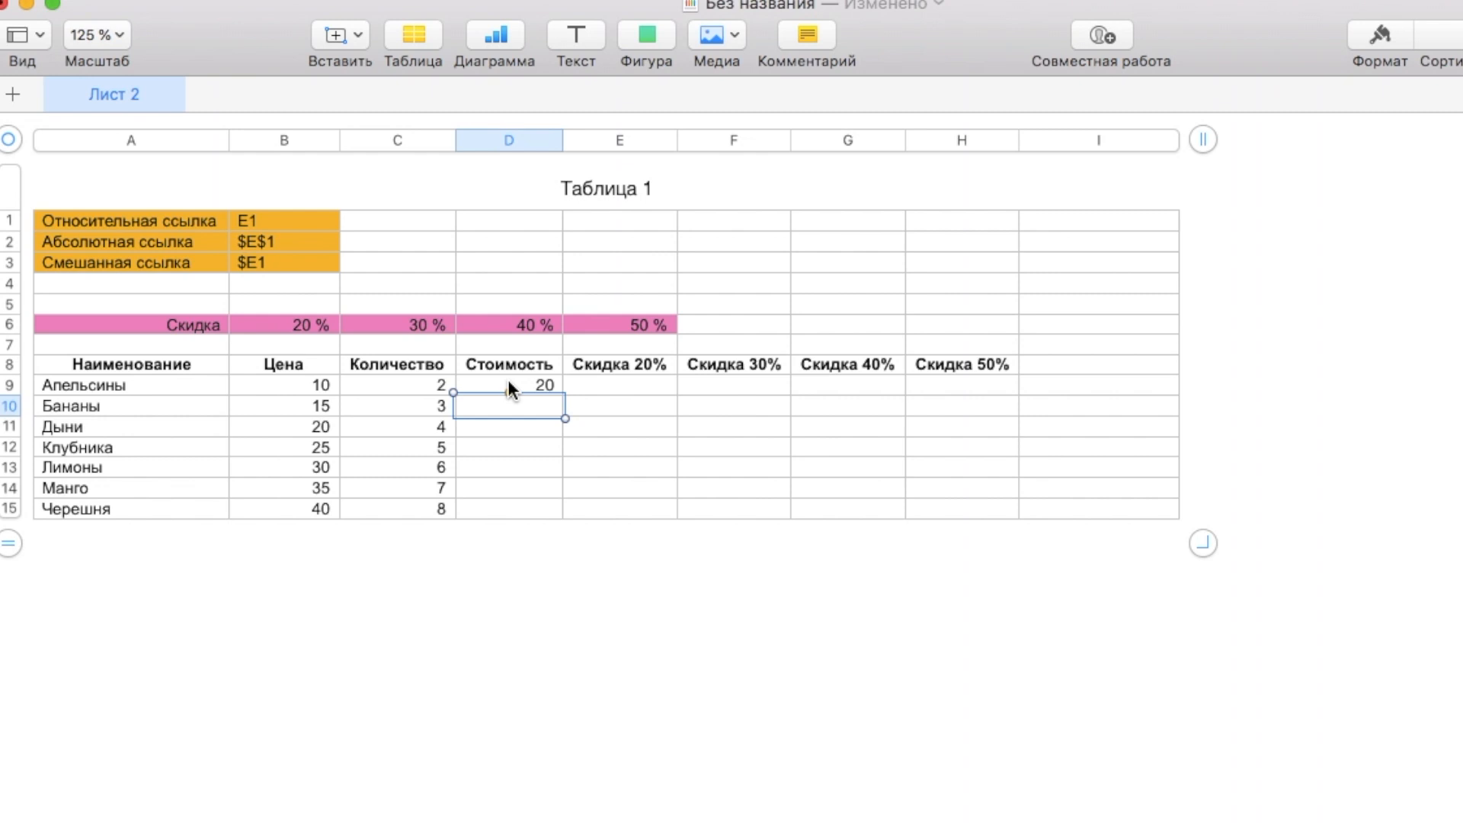
Fill the cost formula from D9 down the Стоимость column through D15
{"action": "left_click", "coordinate": [533, 386]}
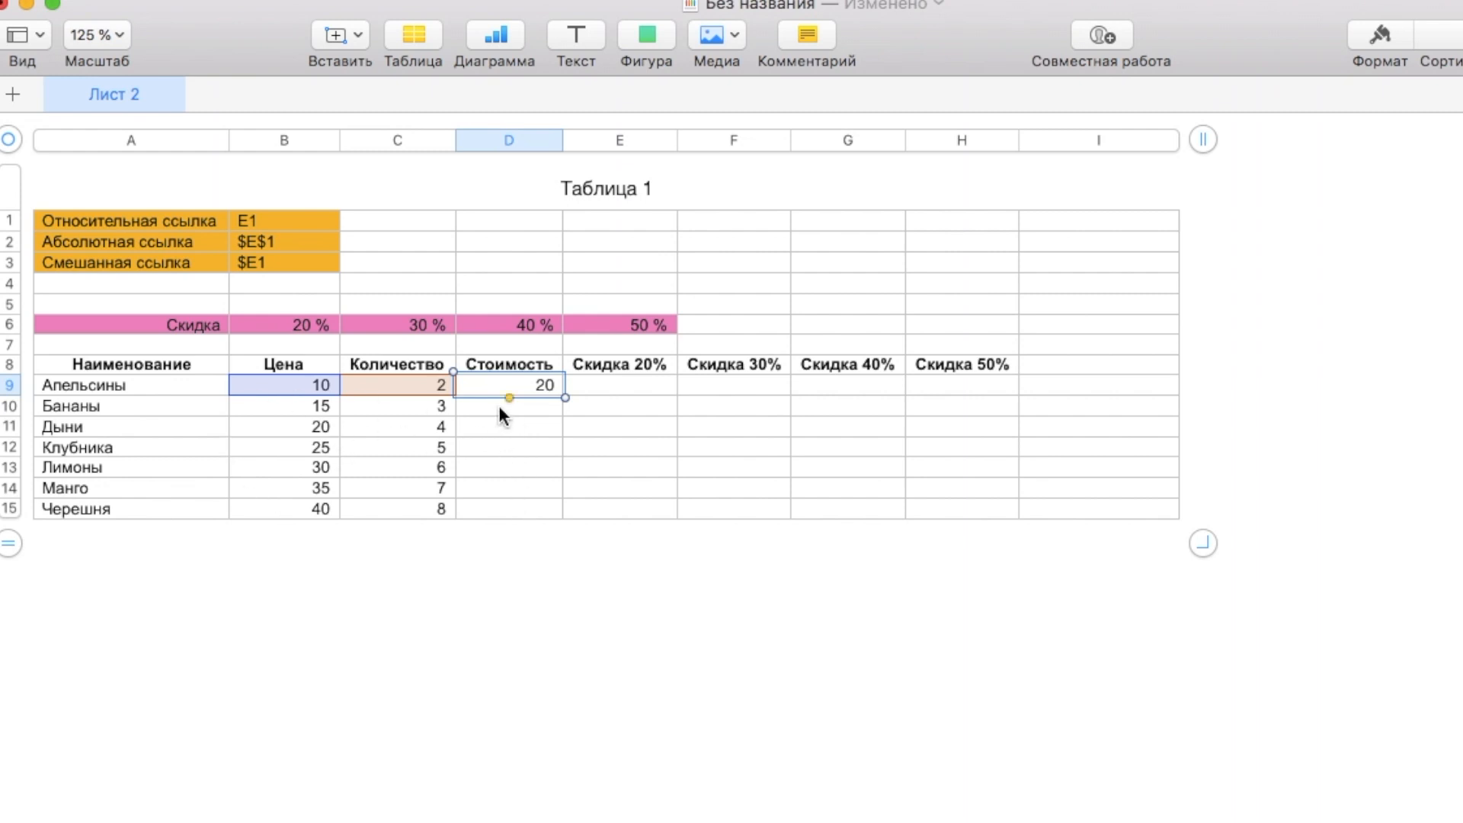
{"action": "left_click_drag", "start_coordinate": [511, 397], "coordinate": [518, 521]}
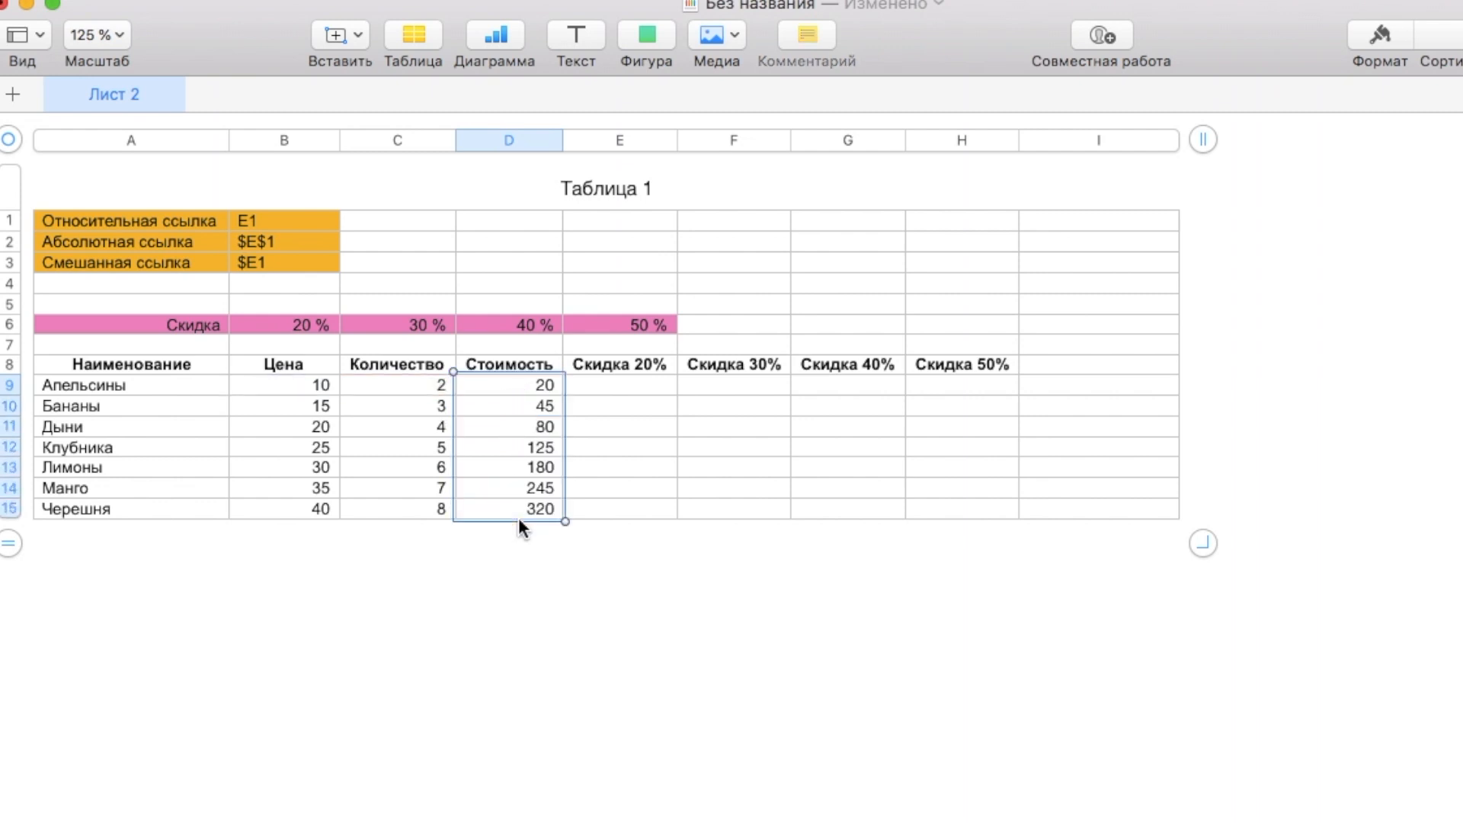
{"action": "left_click", "coordinate": [679, 471]}
Examine the formulas in the Стоимость column to see which price and quantity cells each row references
{"action": "double_click", "coordinate": [520, 466]}
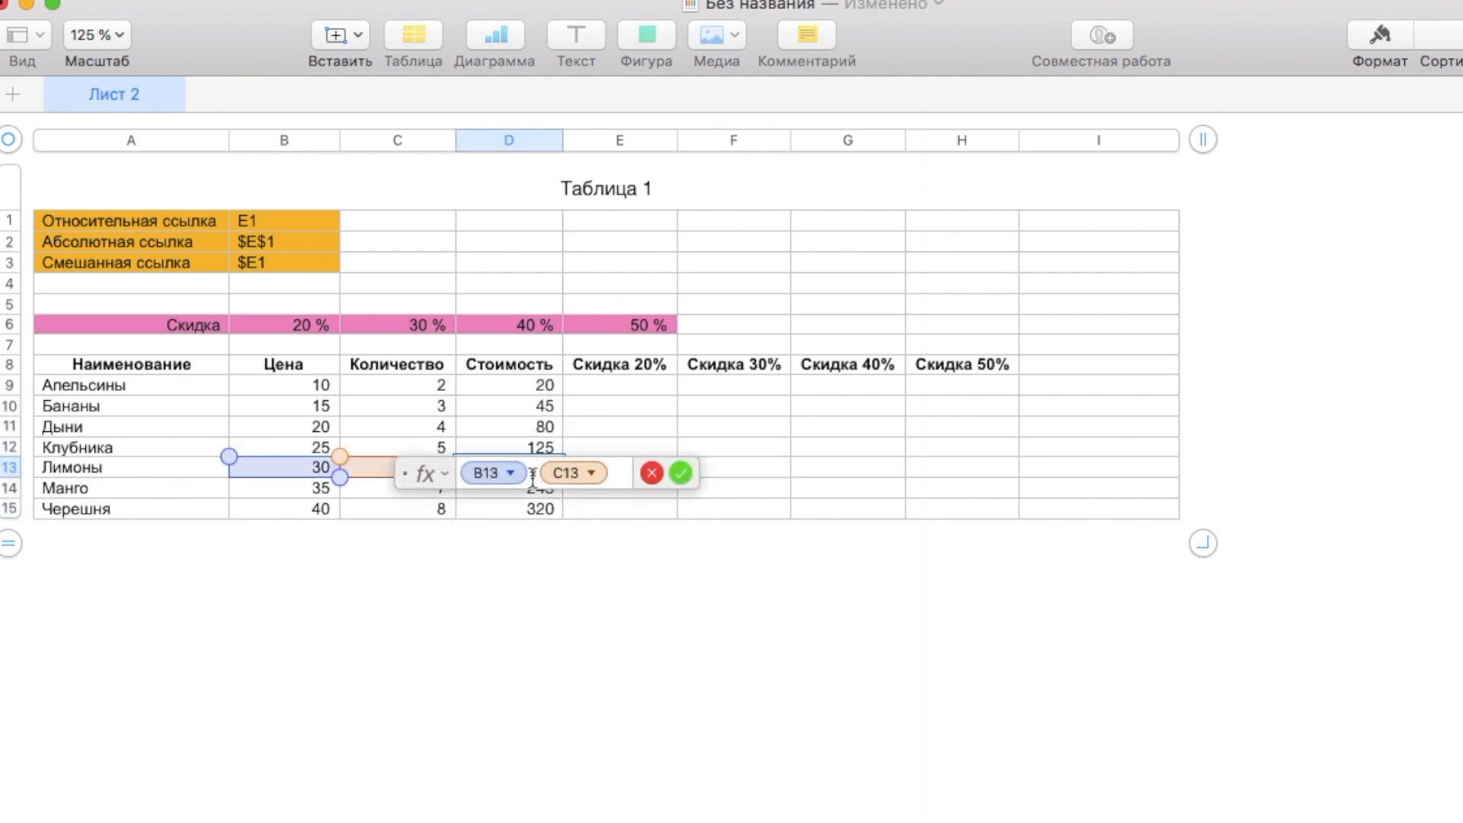
{"action": "left_click", "coordinate": [730, 428]}
{"action": "key", "text": "Escape"}
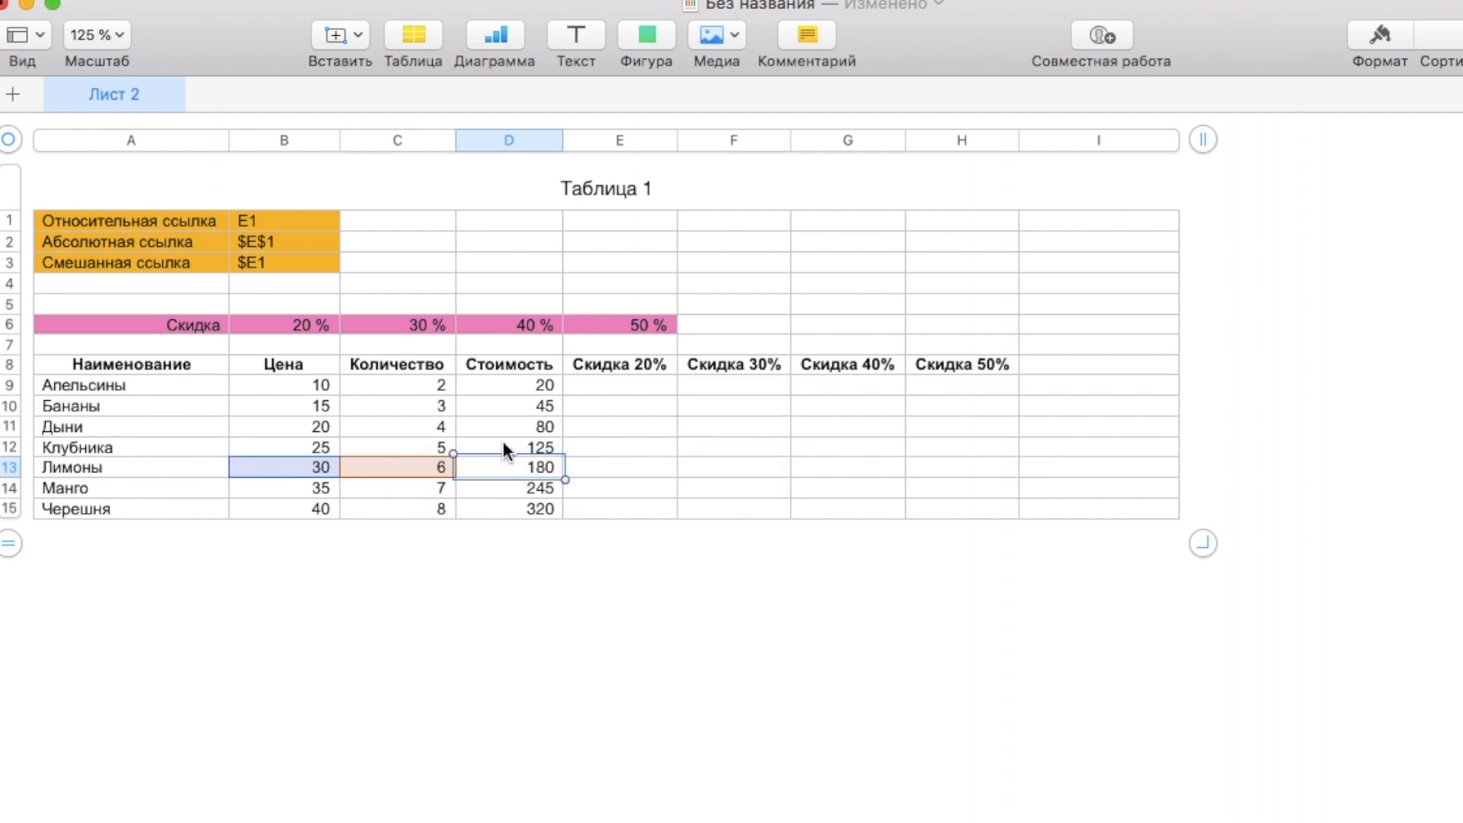
{"action": "left_click", "coordinate": [501, 442]}
{"action": "left_click", "coordinate": [520, 425]}
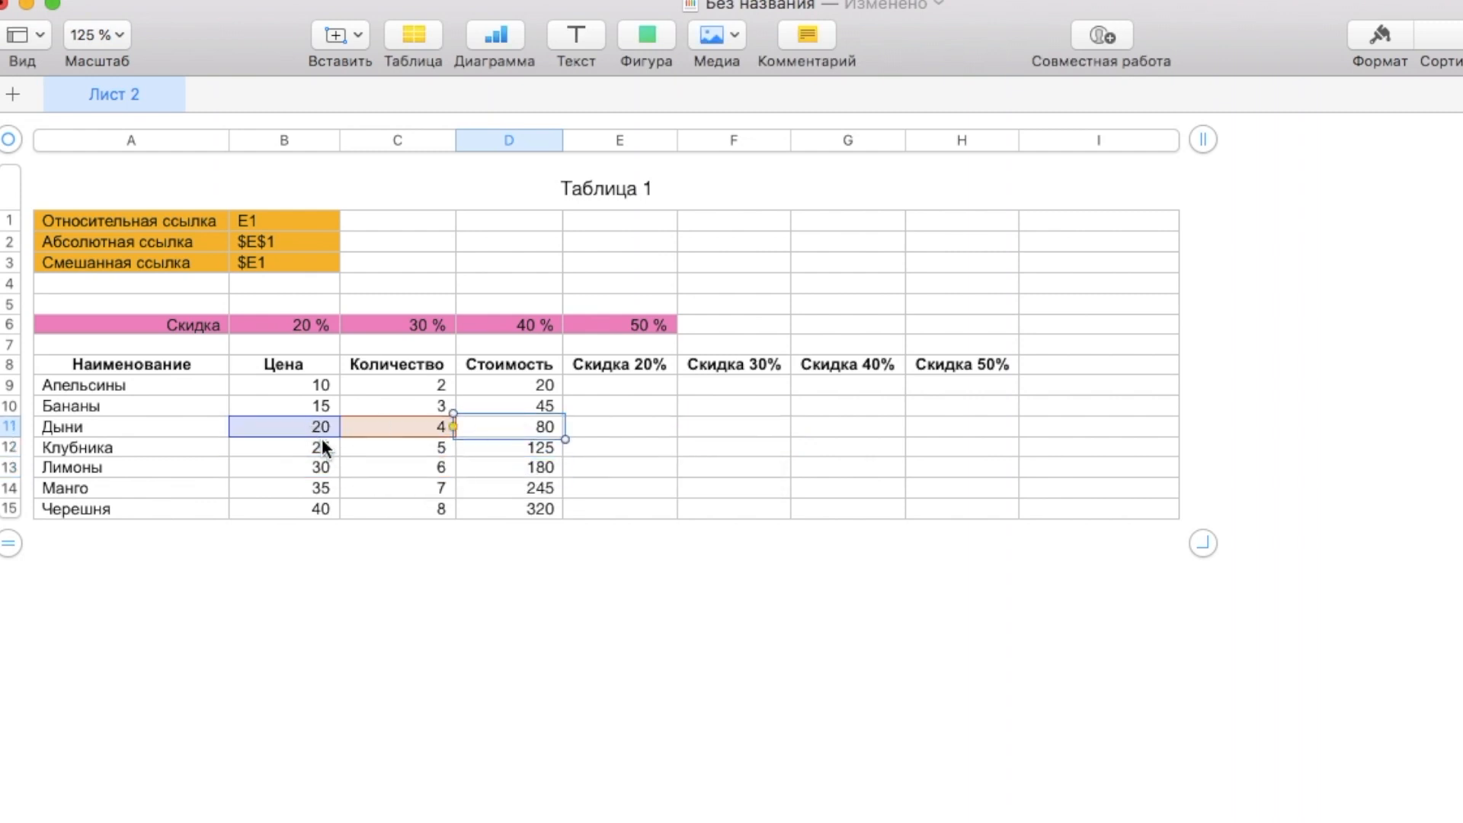
{"action": "left_click", "coordinate": [533, 468]}
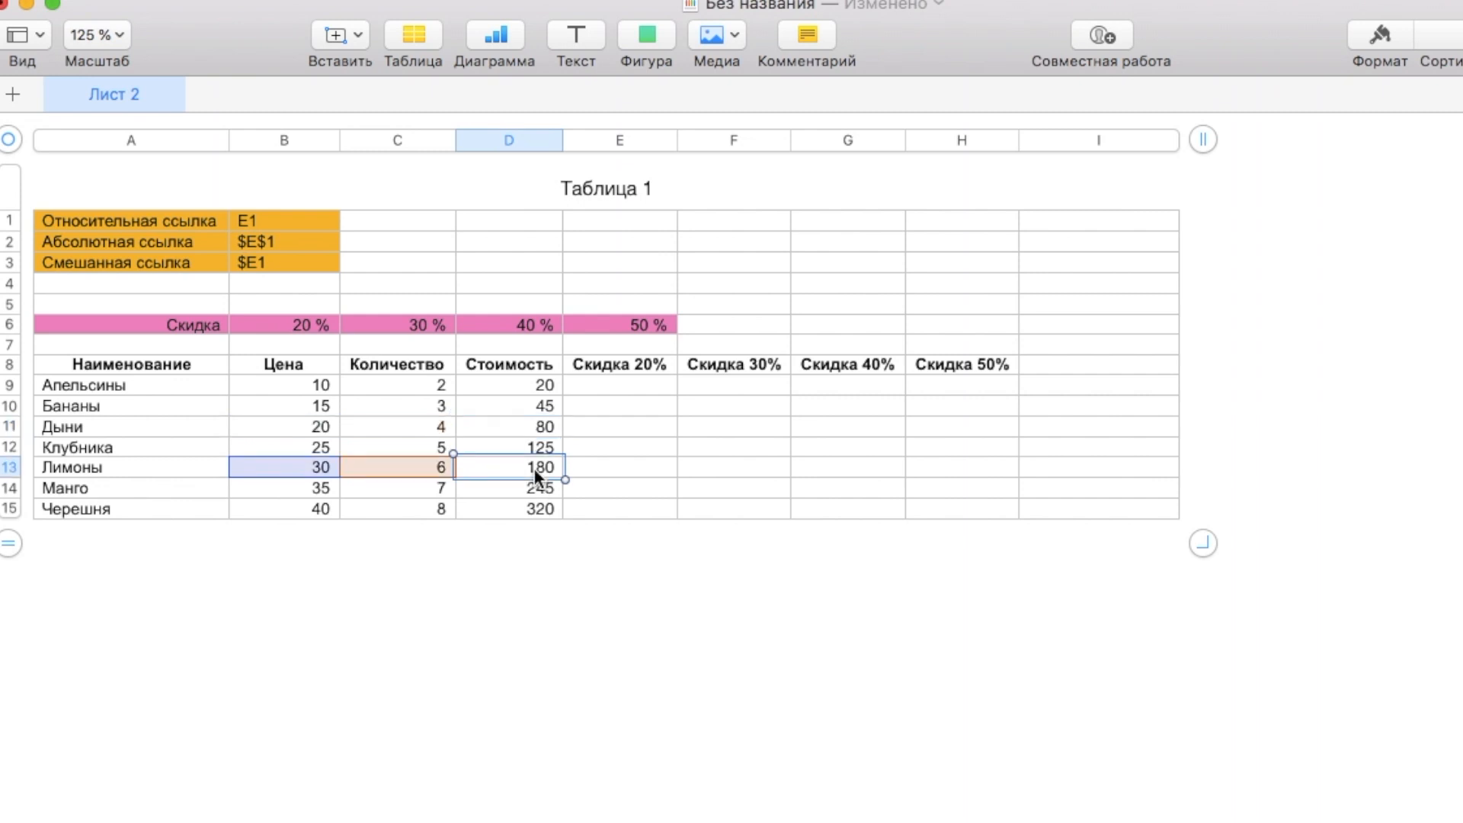
{"action": "double_click", "coordinate": [515, 468]}
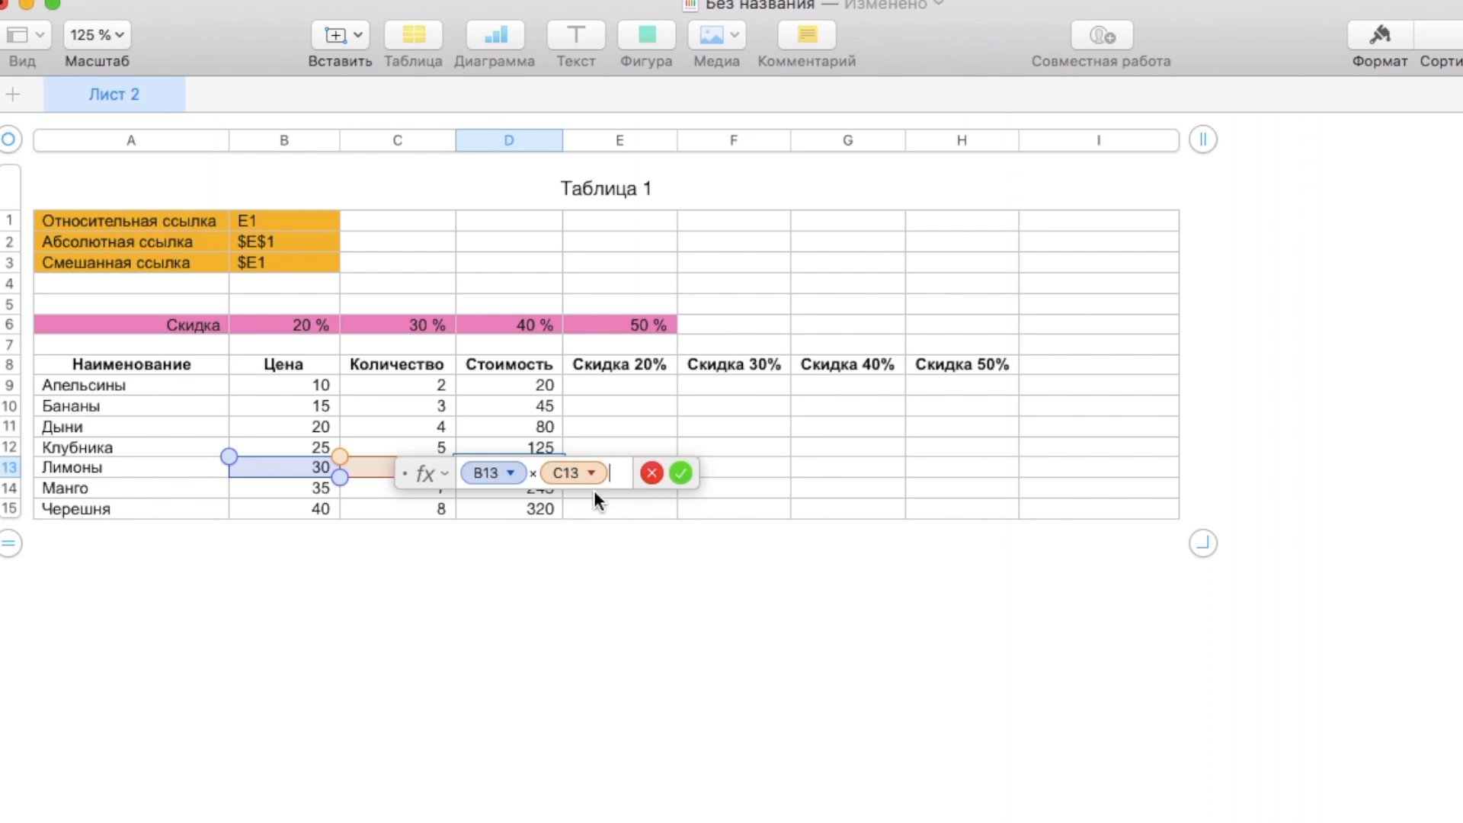
{"action": "left_click", "coordinate": [632, 384]}
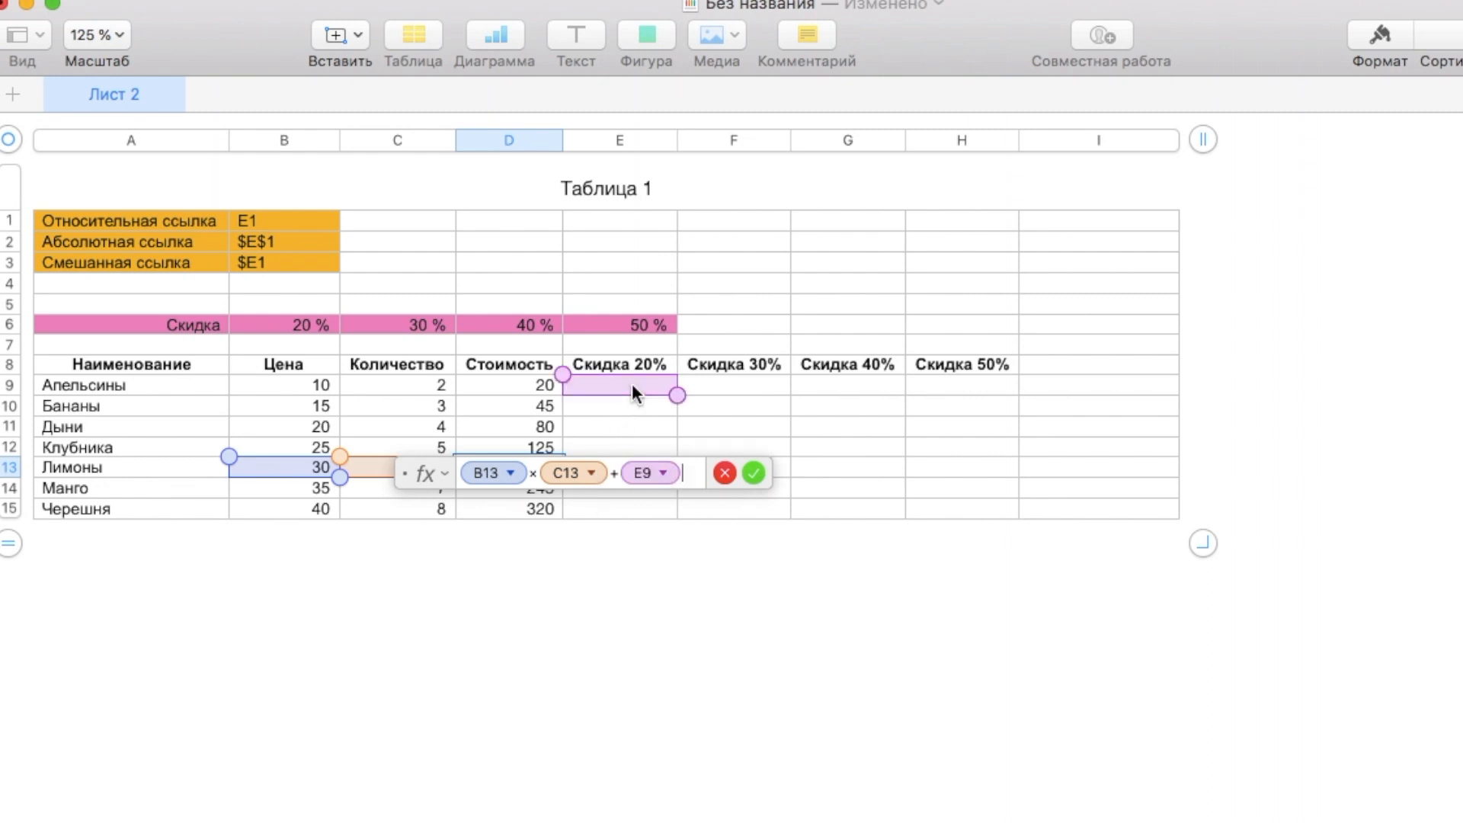
{"action": "key", "text": "Return"}
{"action": "key", "text": "Escape"}
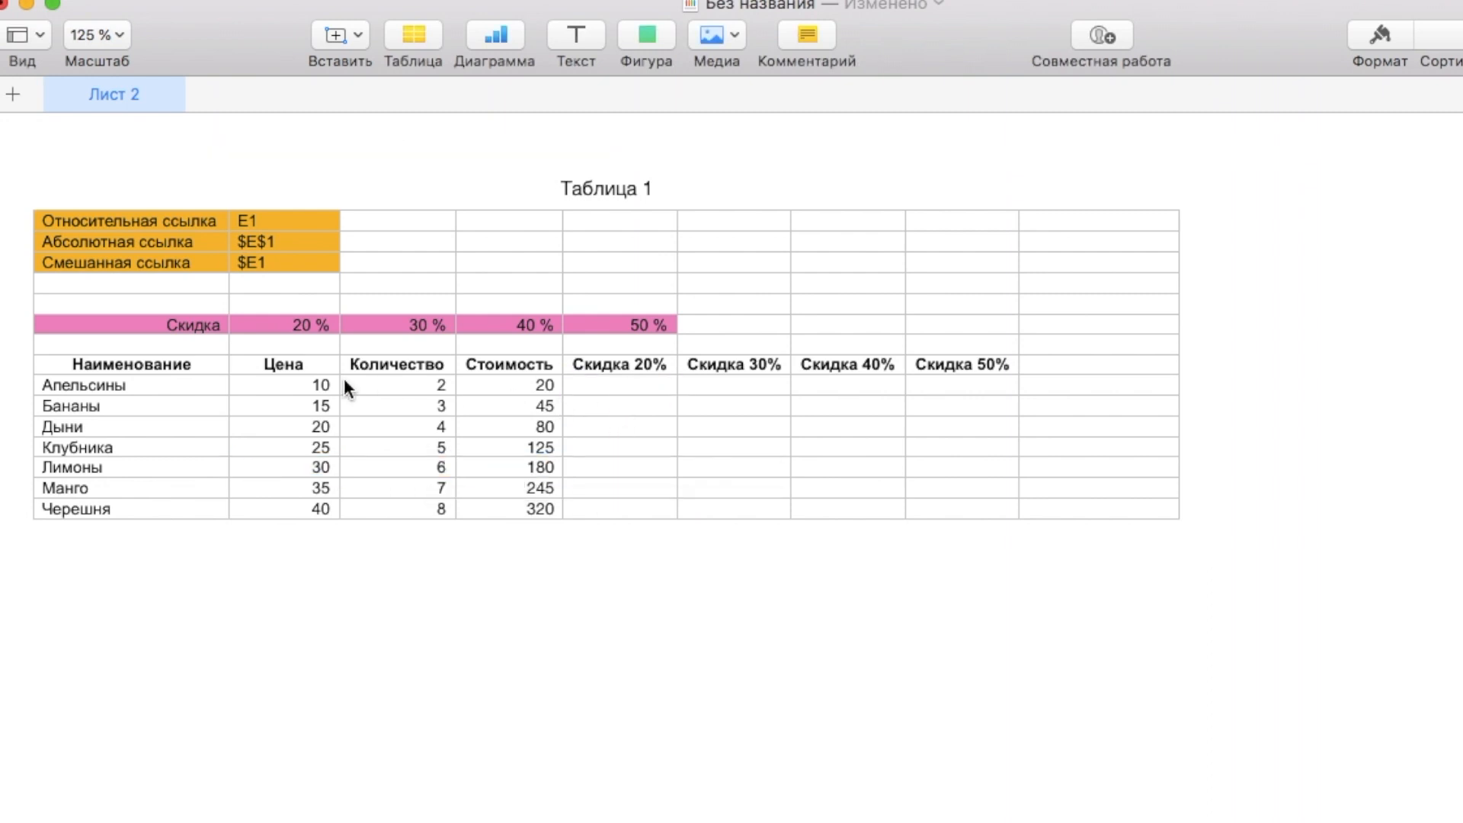
{"action": "left_click", "coordinate": [523, 385]}
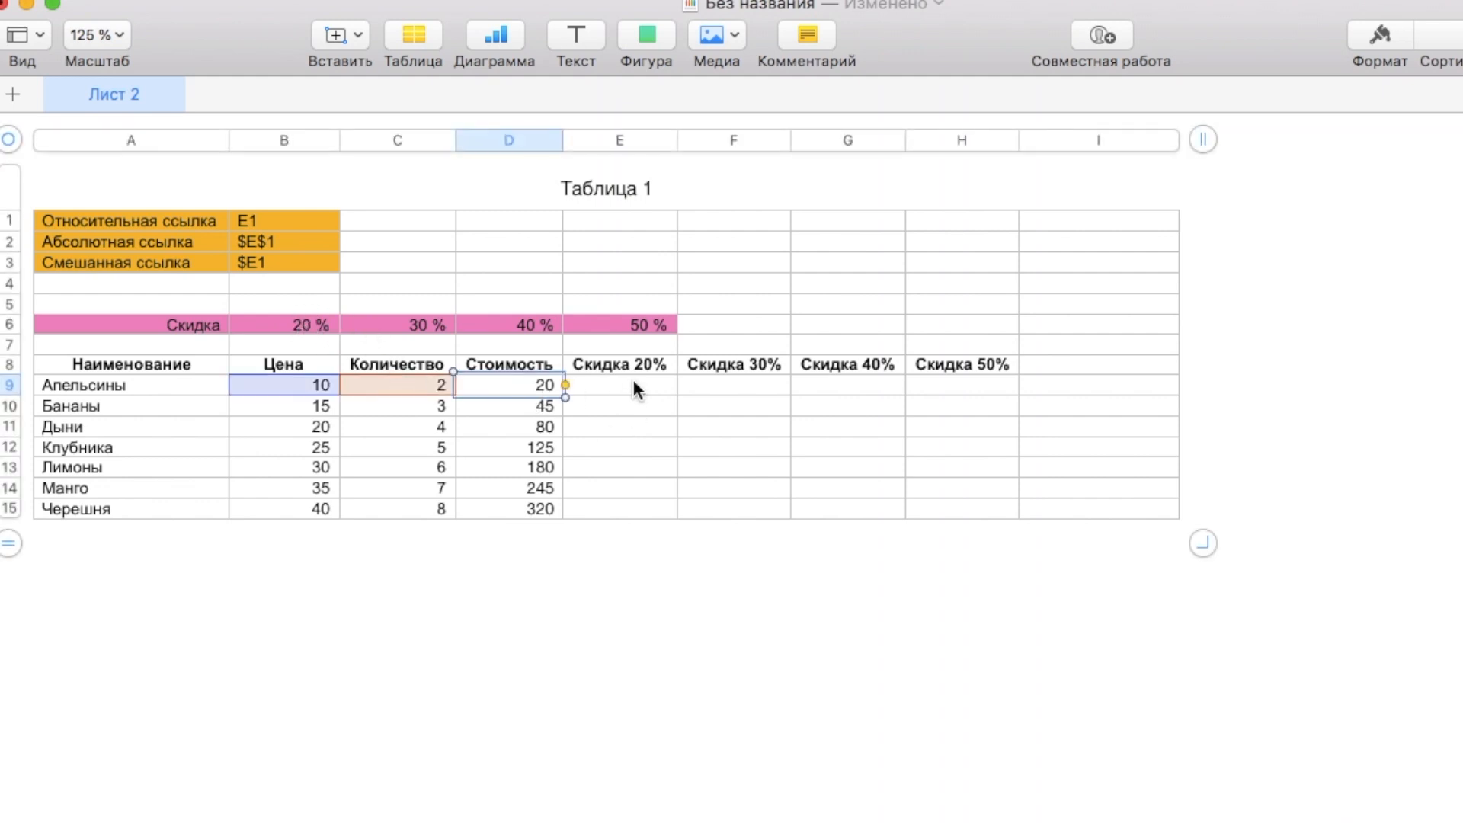
In E9, enter a 20% discount formula that multiplies cost D9 by discount rate B6
{"action": "left_click", "coordinate": [634, 381]}
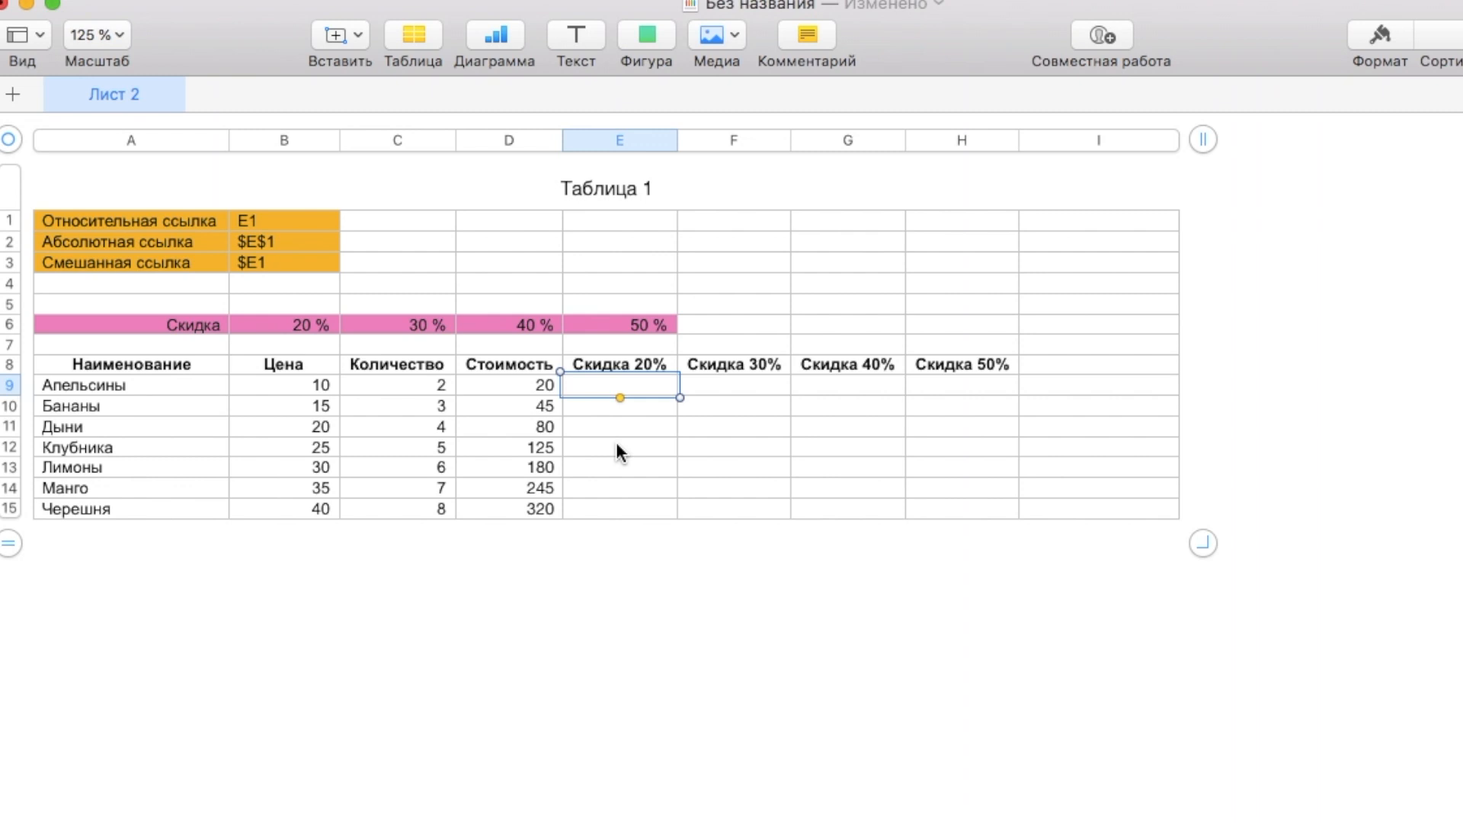
{"action": "type", "text": "="}
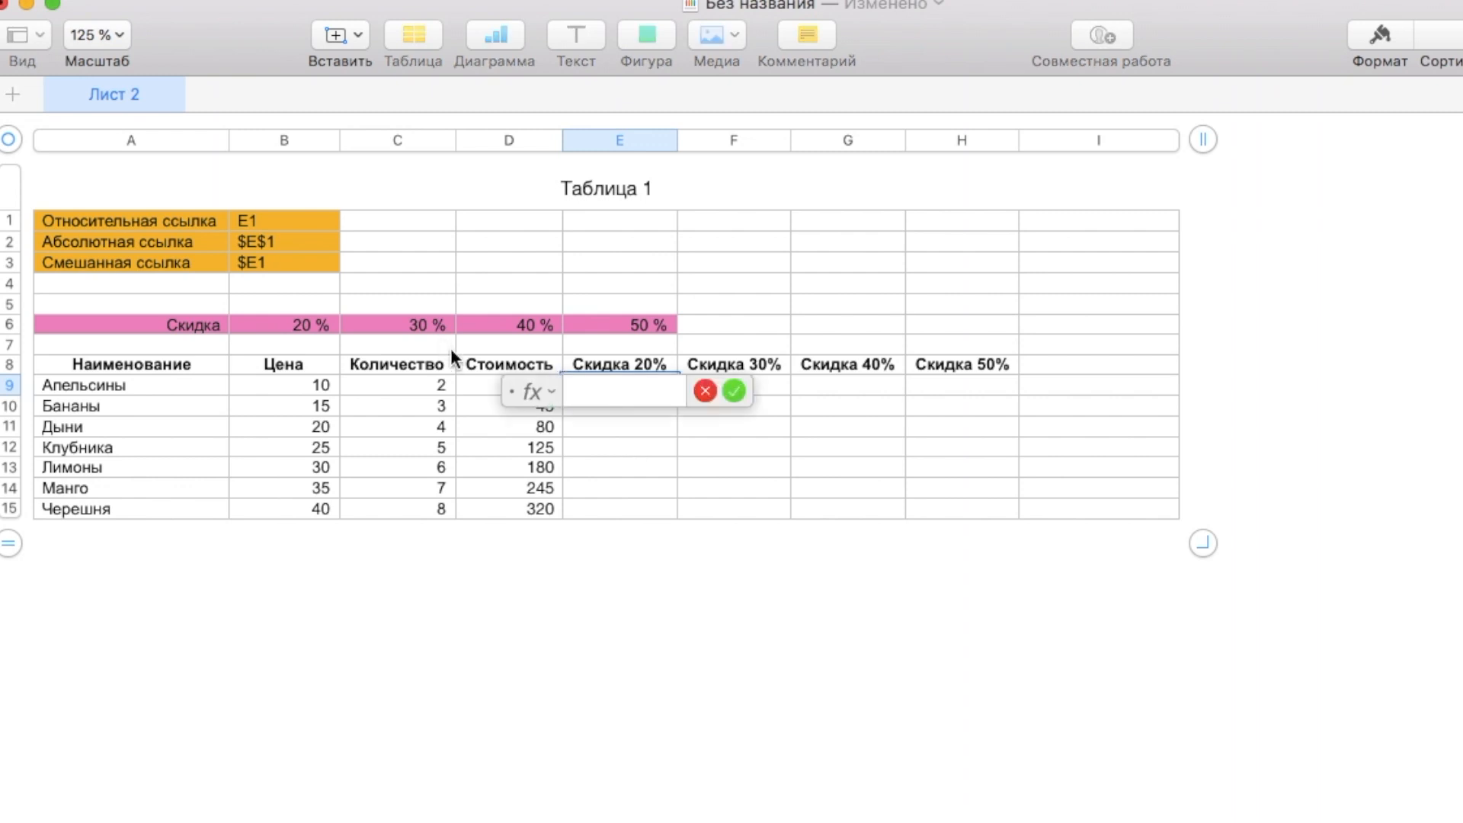
{"action": "left_click", "coordinate": [476, 385]}
{"action": "type", "text": "*"}
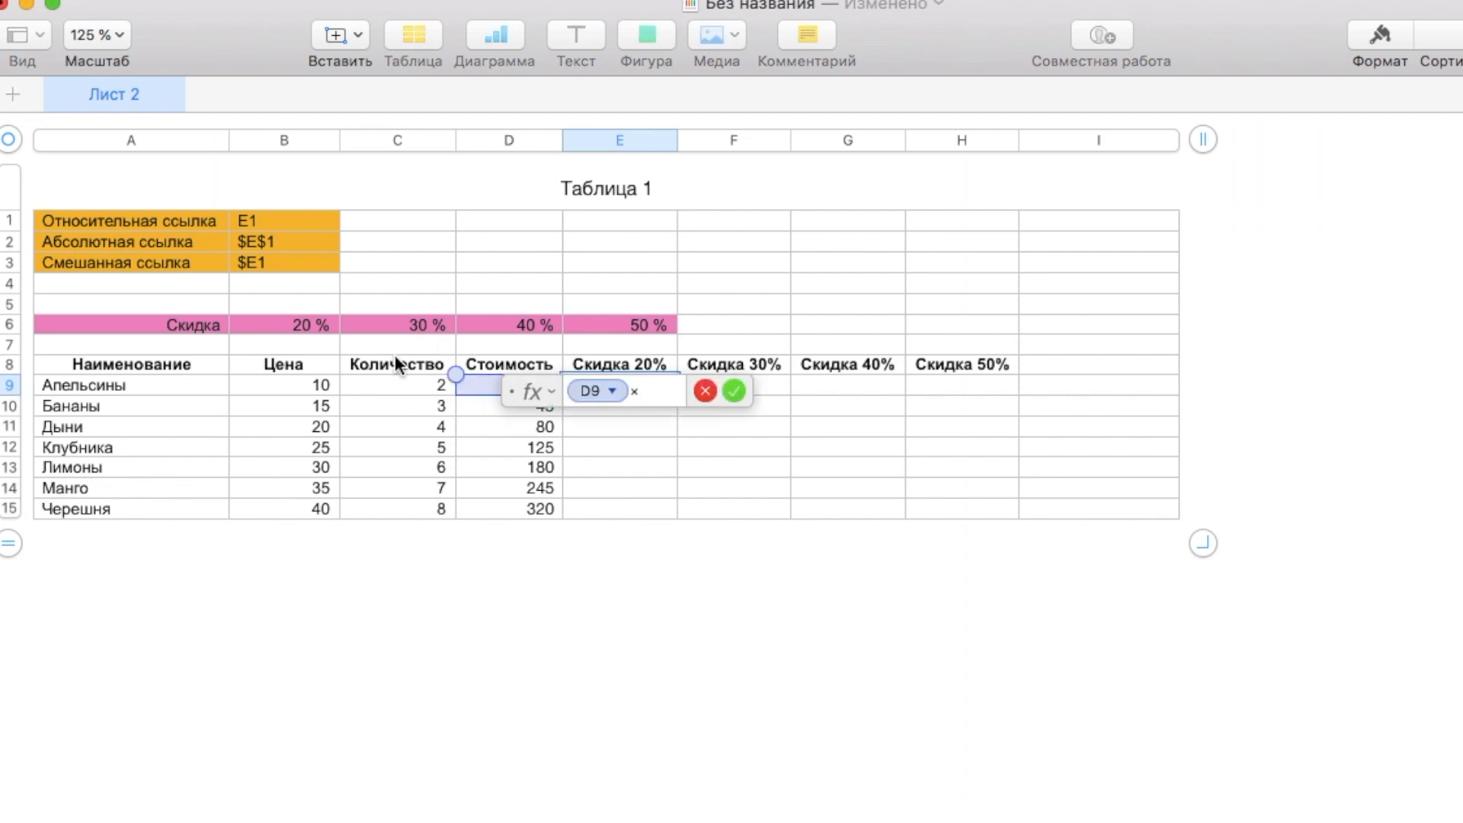
{"action": "left_click", "coordinate": [307, 325]}
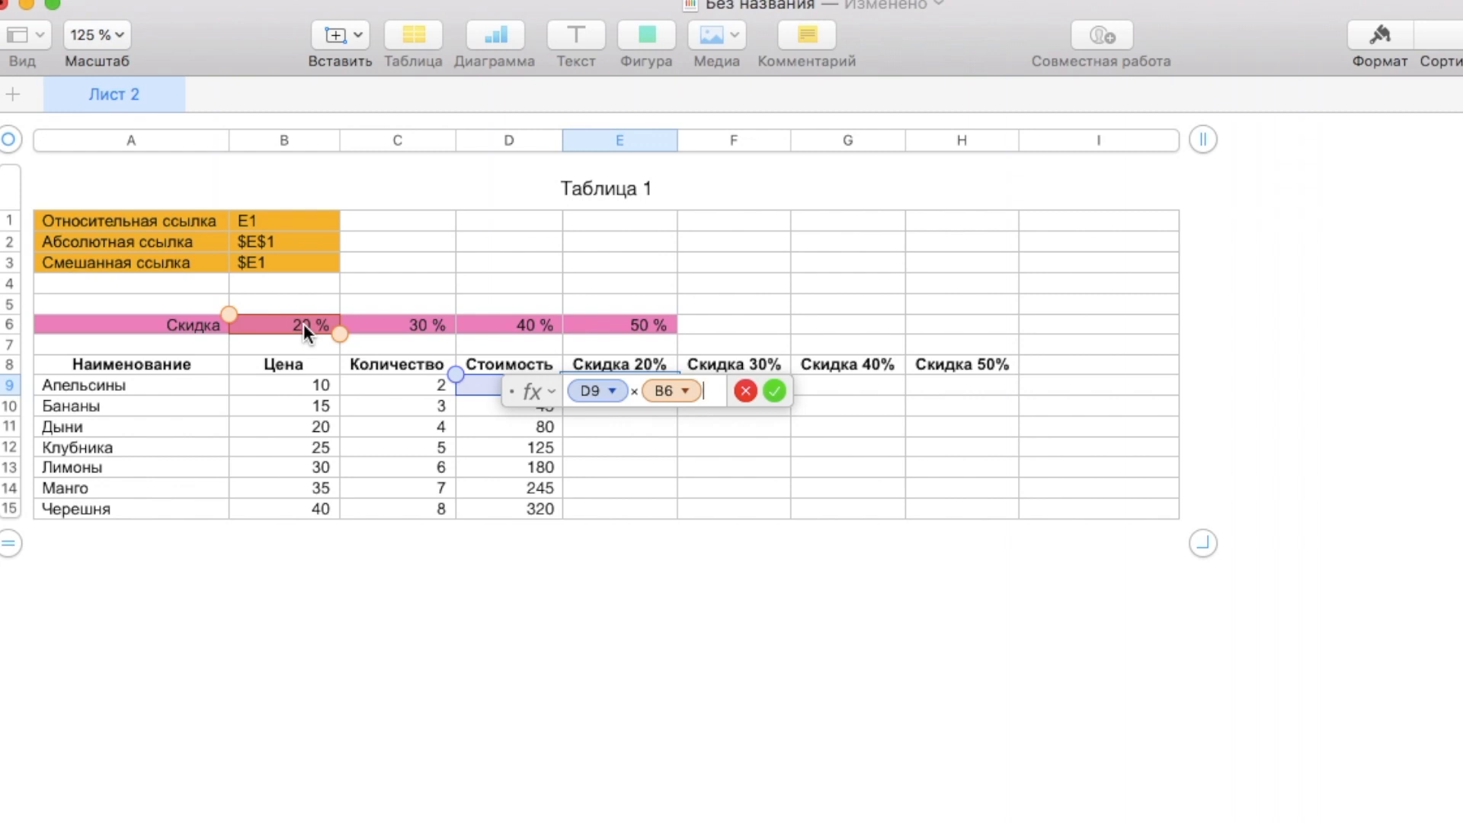
{"action": "key", "text": "Return"}
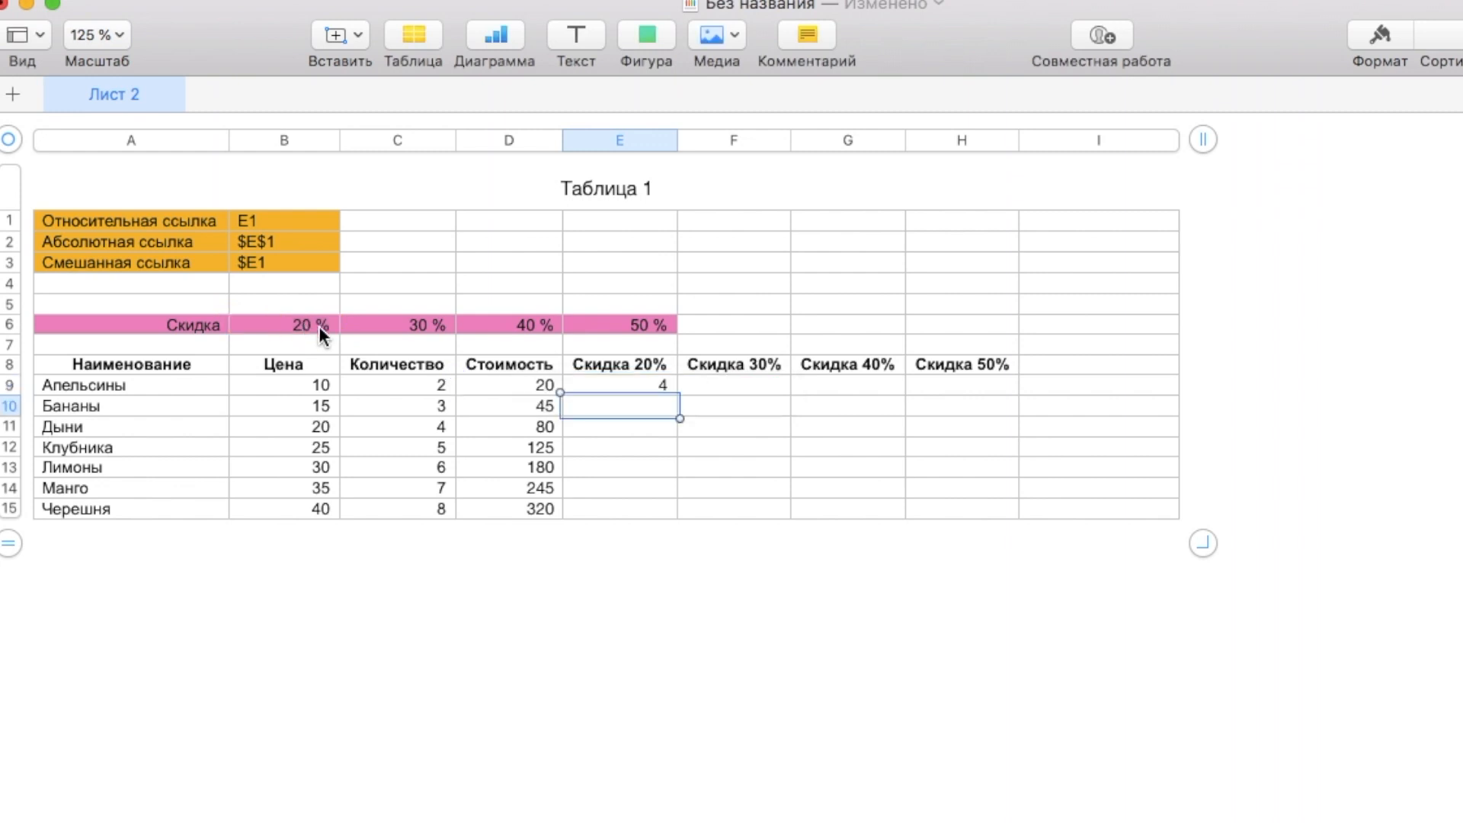
Try filling the relative discount formula from E9 into E10, check its references, and clear E10
{"action": "left_click", "coordinate": [621, 390]}
{"action": "mouse_move", "coordinate": [619, 396]}
{"action": "left_mouse_down"}
{"action": "mouse_move", "coordinate": [620, 496]}
{"action": "mouse_move", "coordinate": [647, 404]}
{"action": "left_mouse_up"}
{"action": "left_click", "coordinate": [627, 403]}
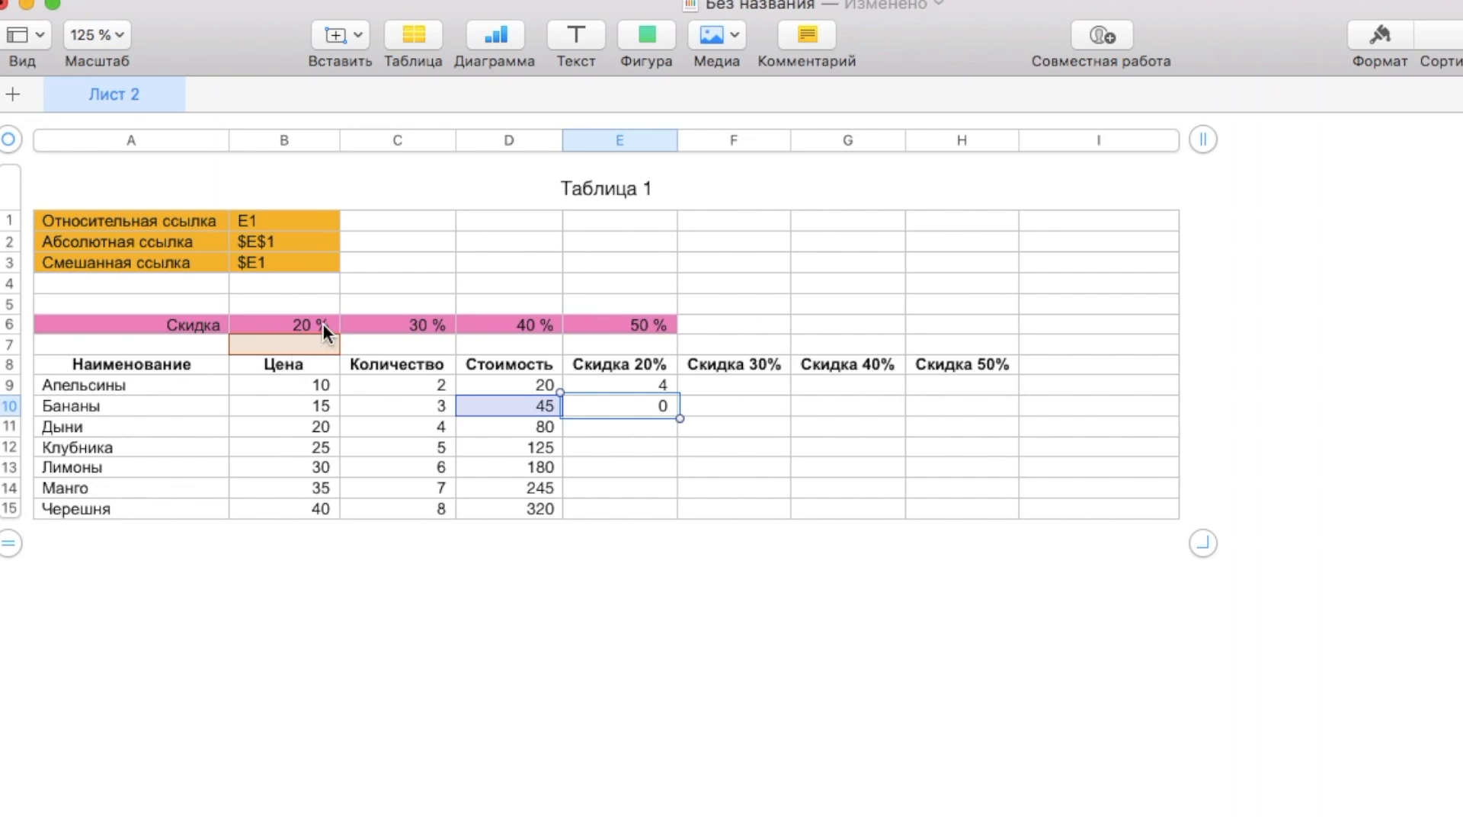
{"action": "left_click", "coordinate": [697, 454]}
{"action": "left_click", "coordinate": [642, 408]}
{"action": "key", "text": "Delete"}
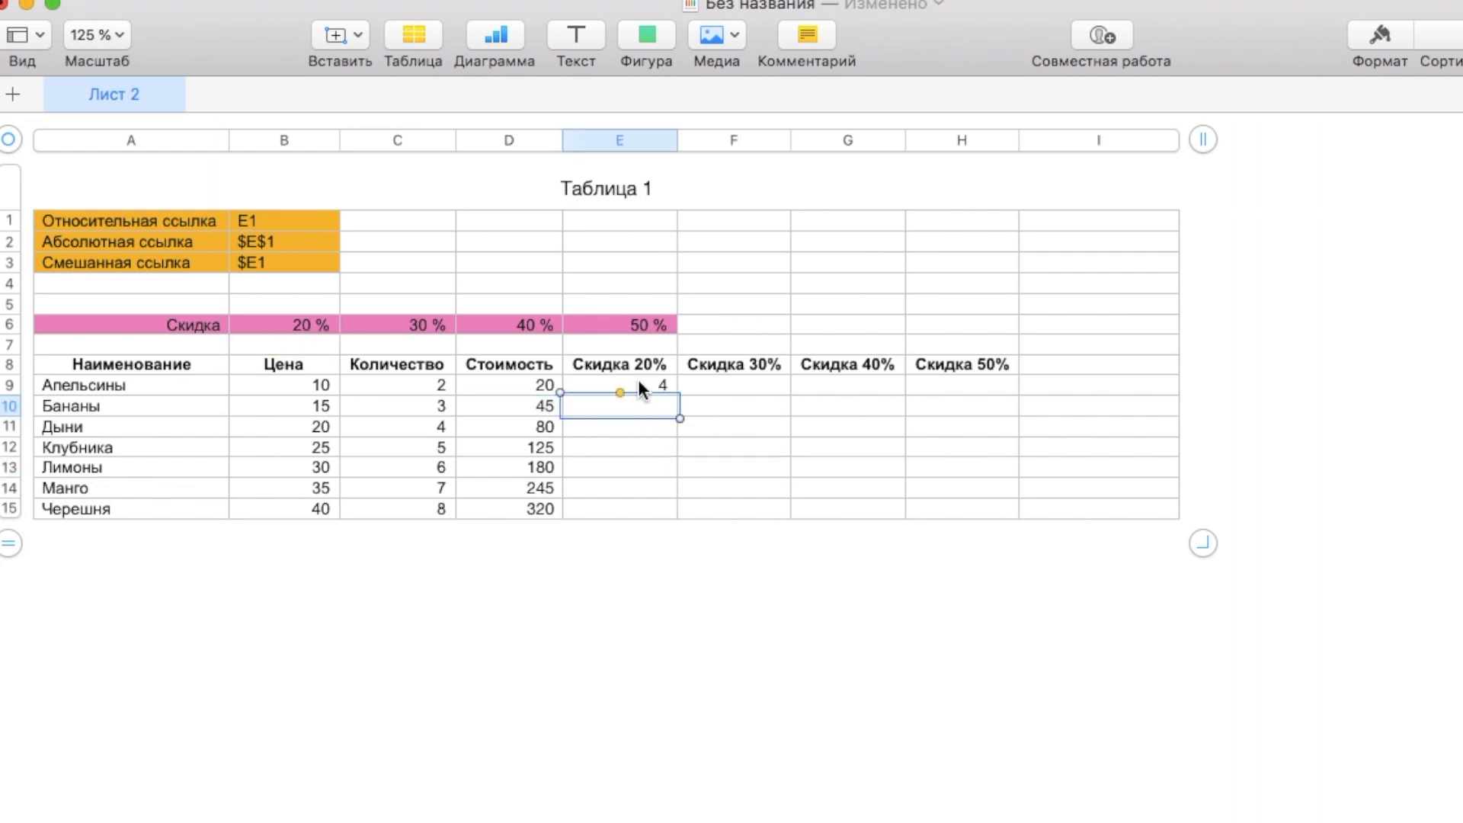
{"action": "double_click", "coordinate": [639, 383]}
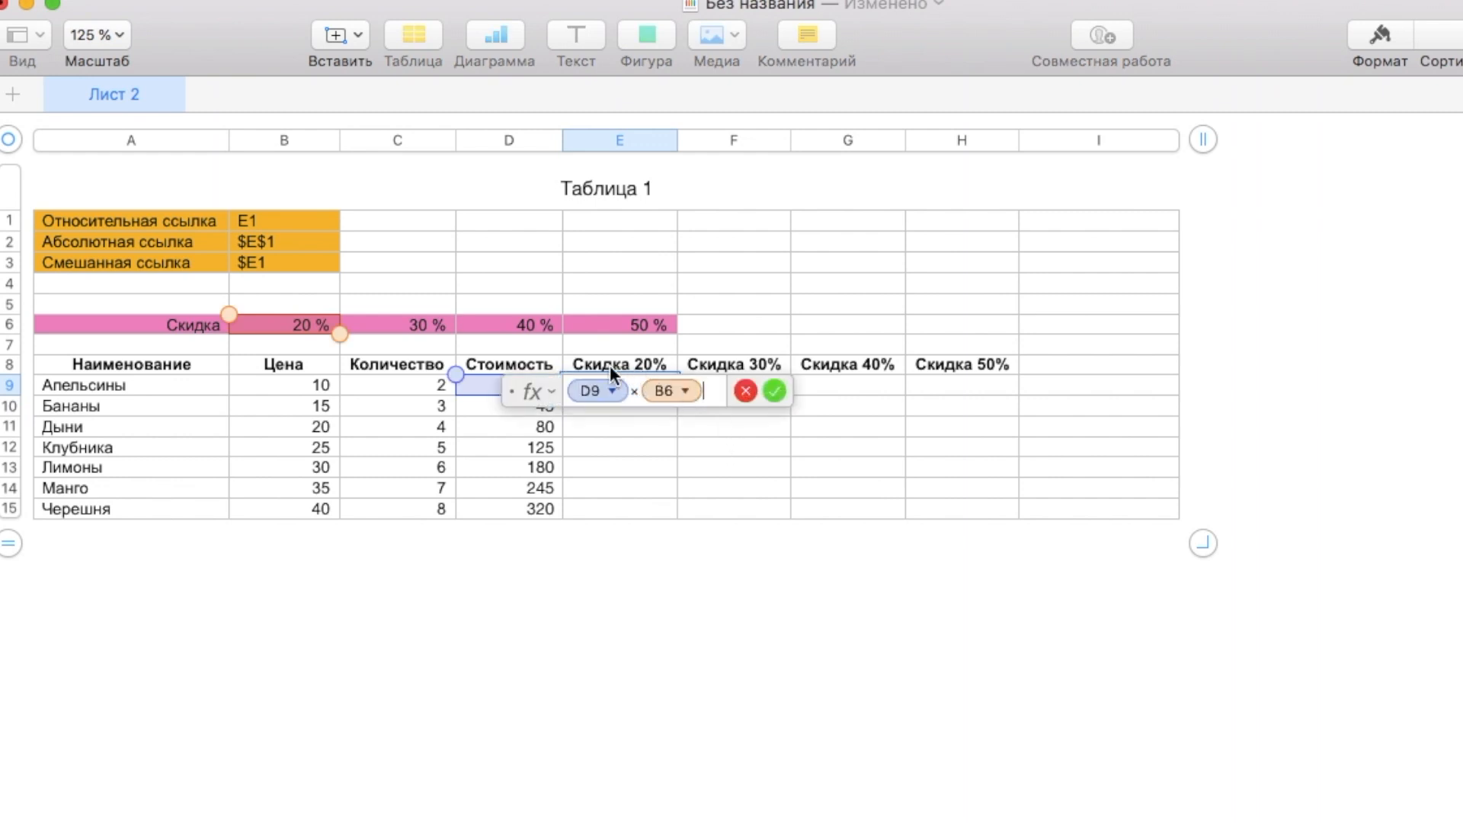
{"action": "left_click", "coordinate": [686, 391]}
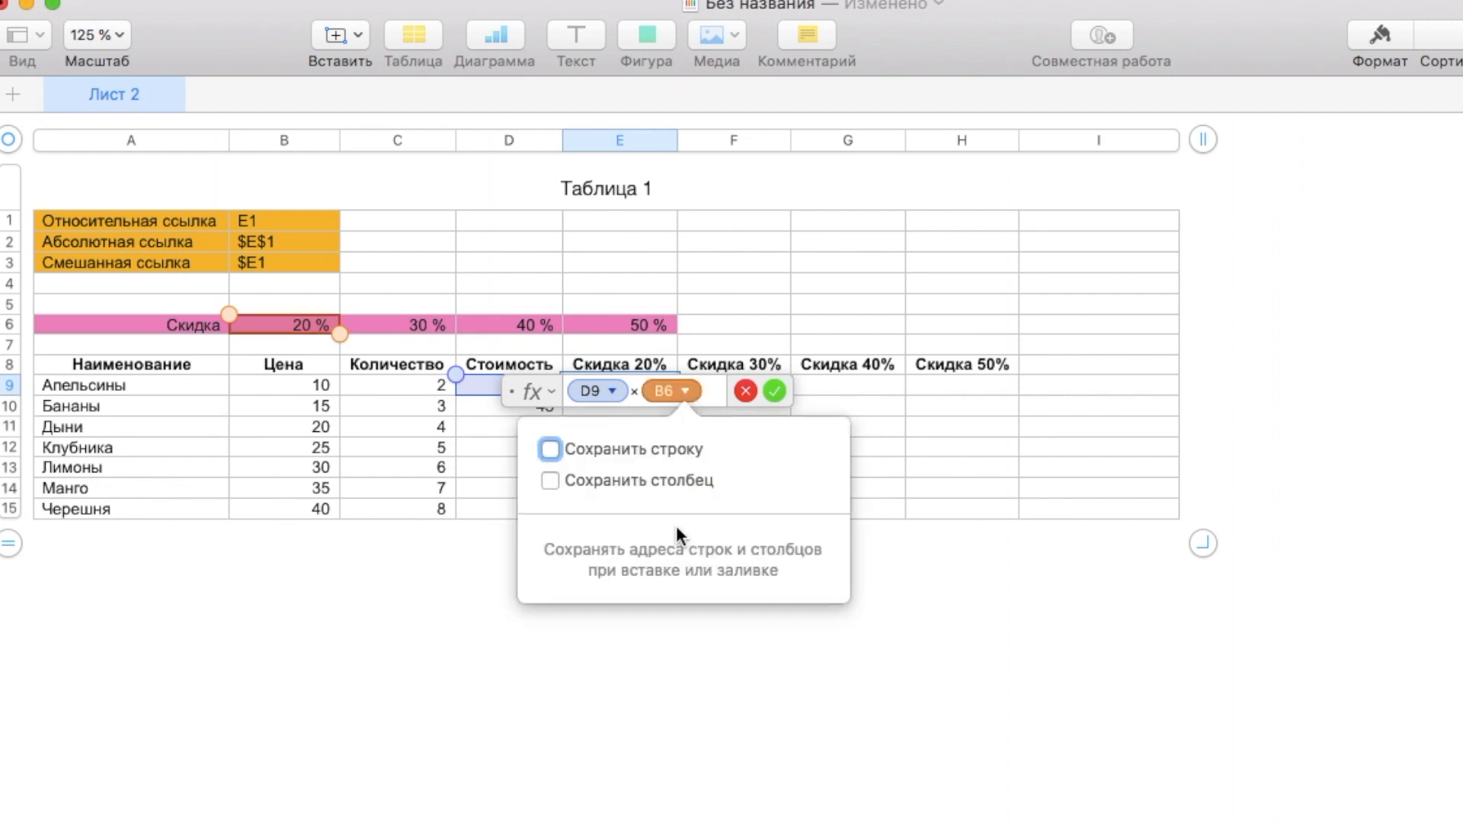
{"action": "left_click", "coordinate": [547, 447]}
{"action": "left_click", "coordinate": [550, 479]}
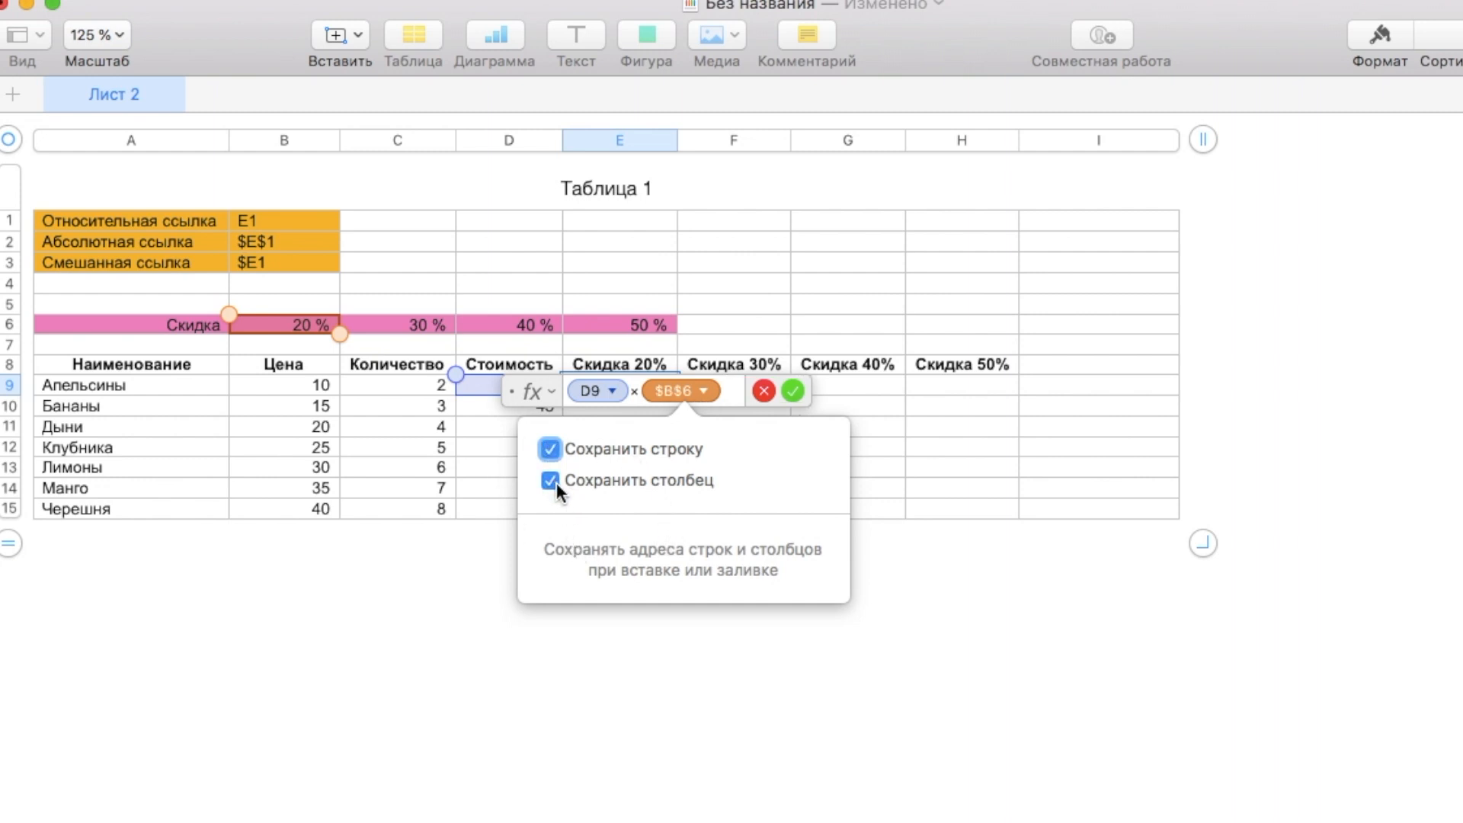
{"action": "left_click", "coordinate": [951, 439]}
{"action": "left_click", "coordinate": [700, 473]}
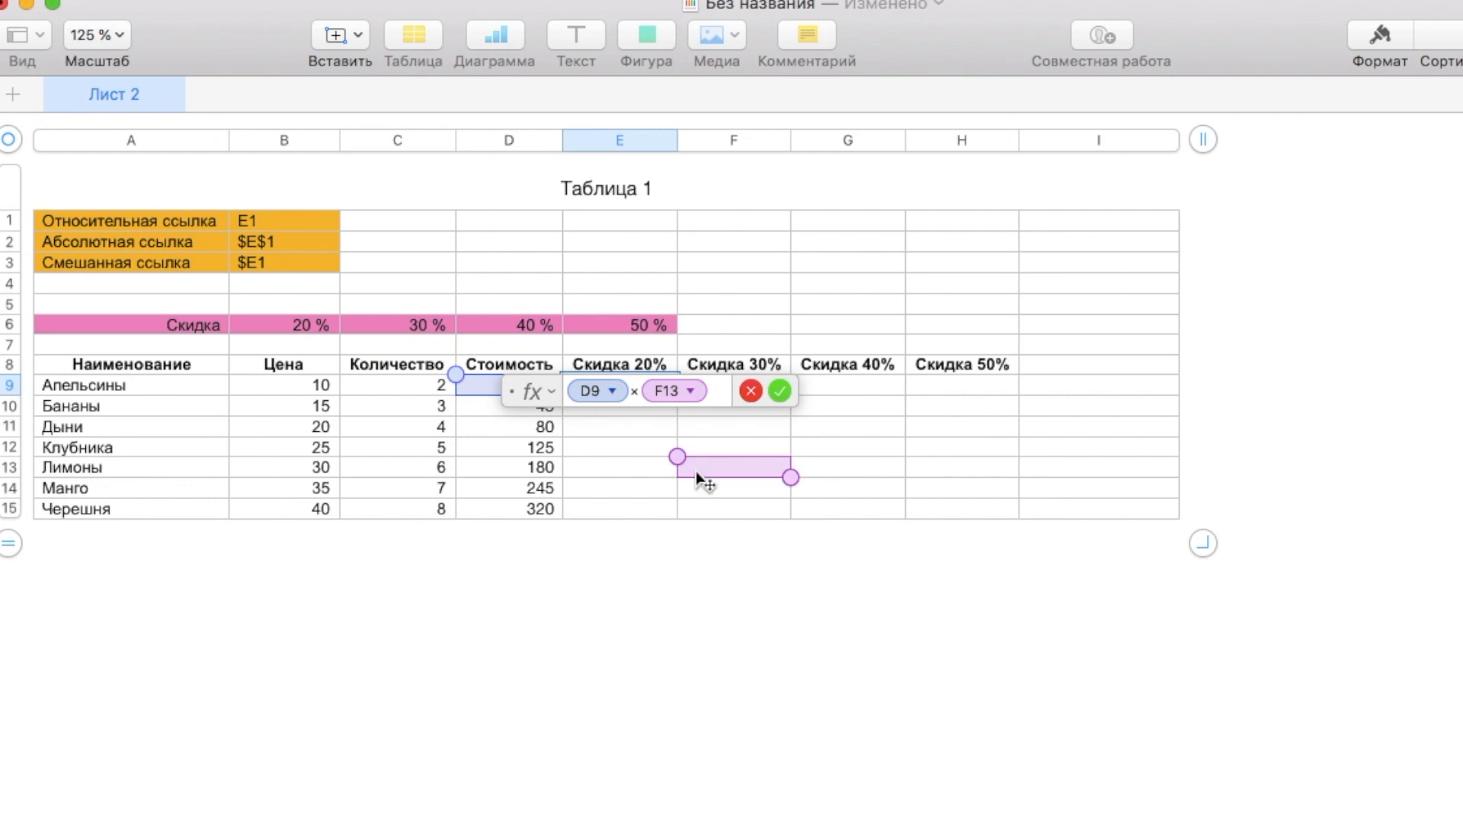
{"action": "key", "text": "Return"}
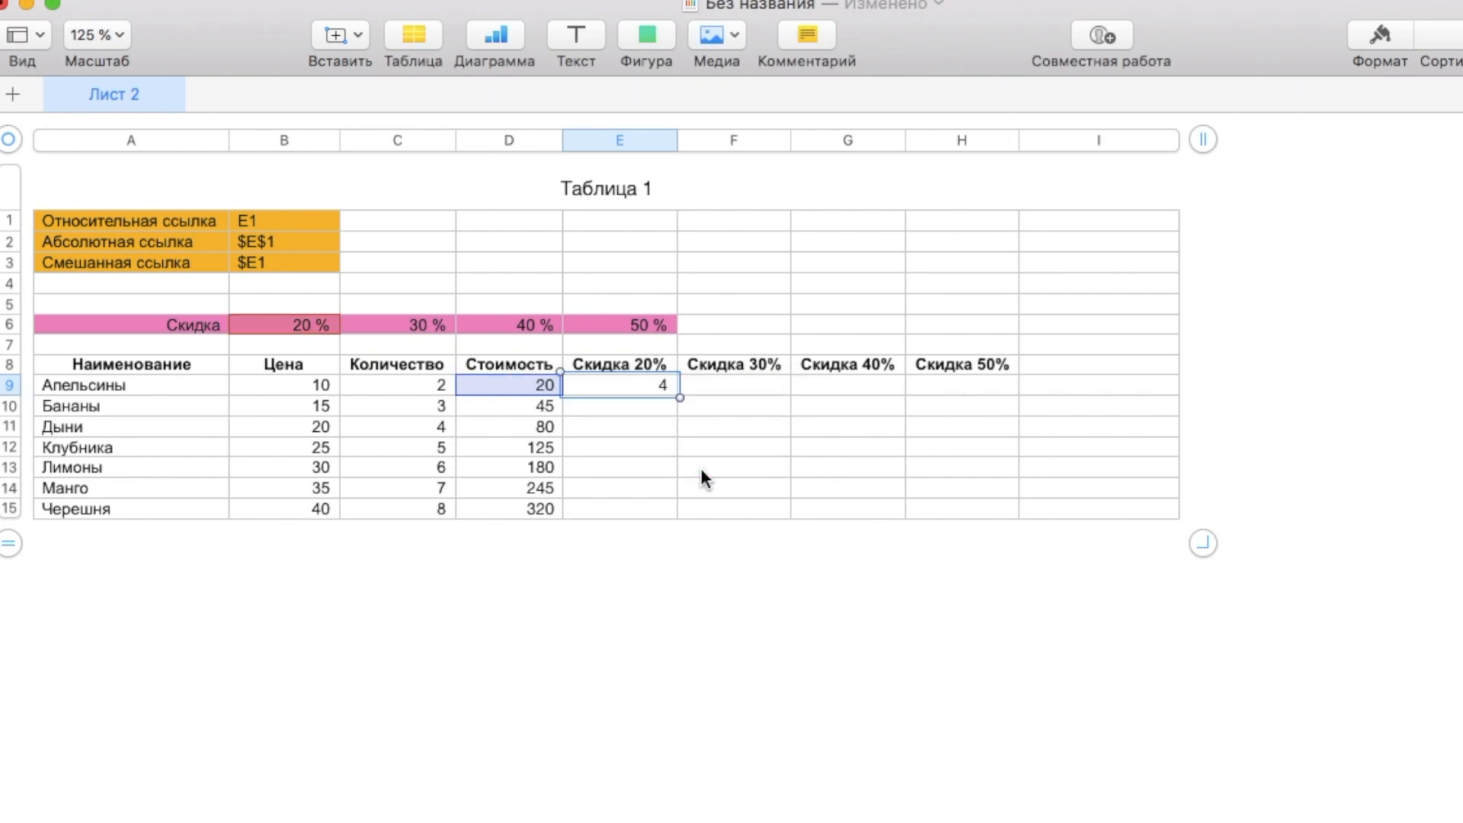
Make the B6 reference in the E9 formula absolute ($B$6) by preserving both its row and column
{"action": "double_click", "coordinate": [646, 381]}
{"action": "left_click", "coordinate": [686, 390]}
{"action": "left_click", "coordinate": [551, 450]}
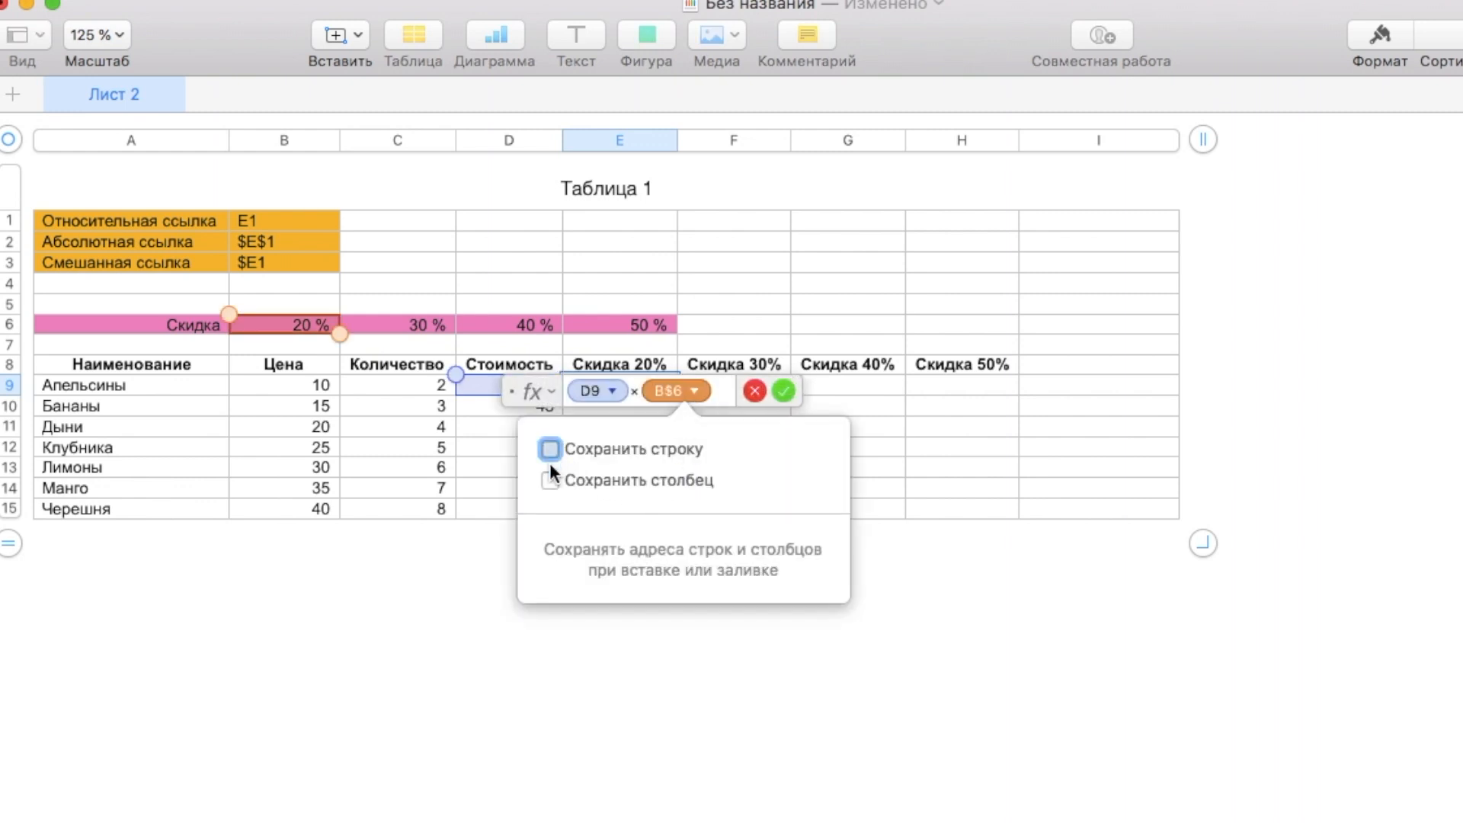
{"action": "left_click", "coordinate": [551, 481]}
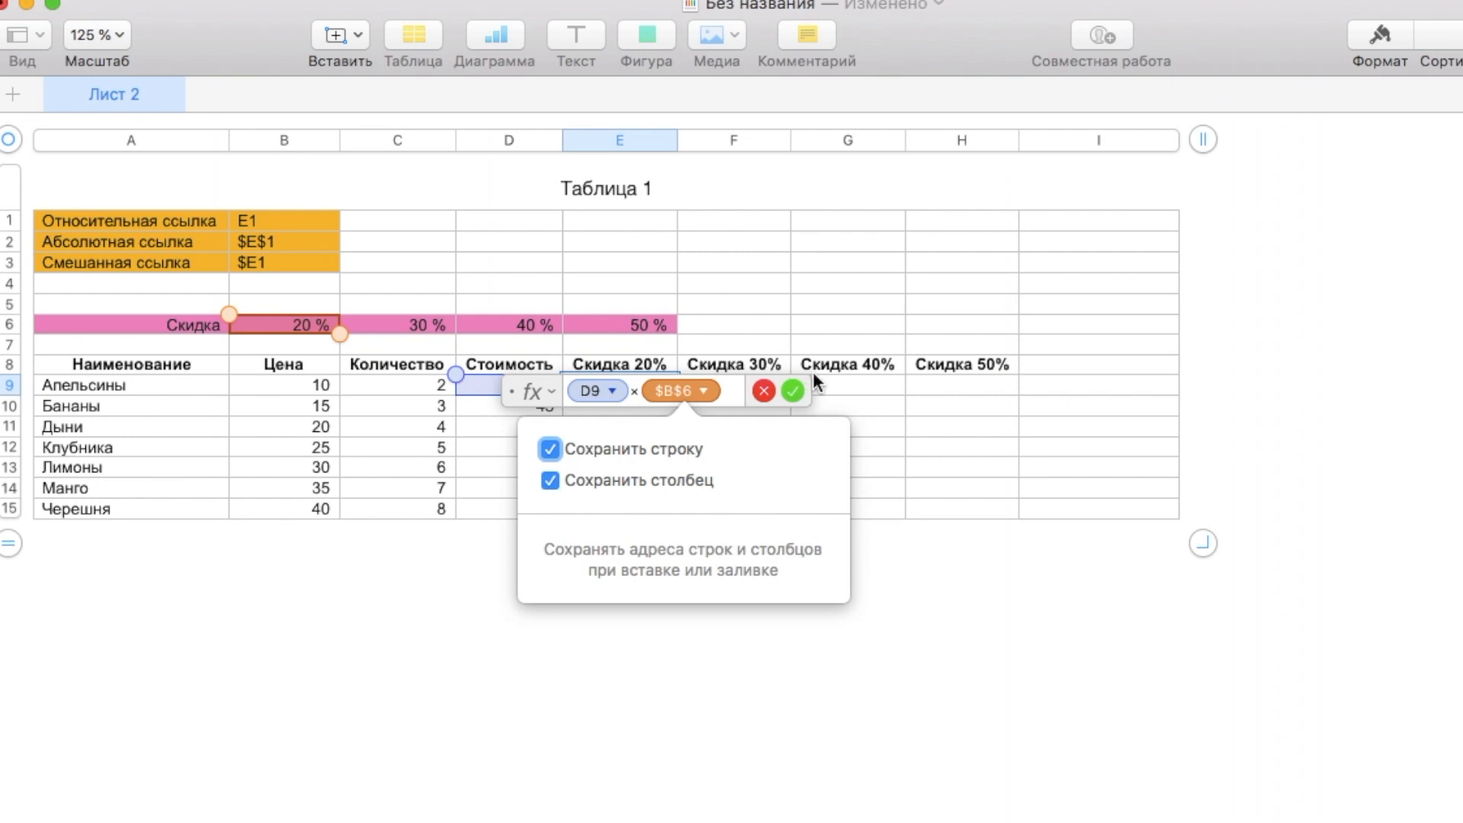
{"action": "left_click", "coordinate": [796, 396]}
{"action": "left_click", "coordinate": [795, 396]}
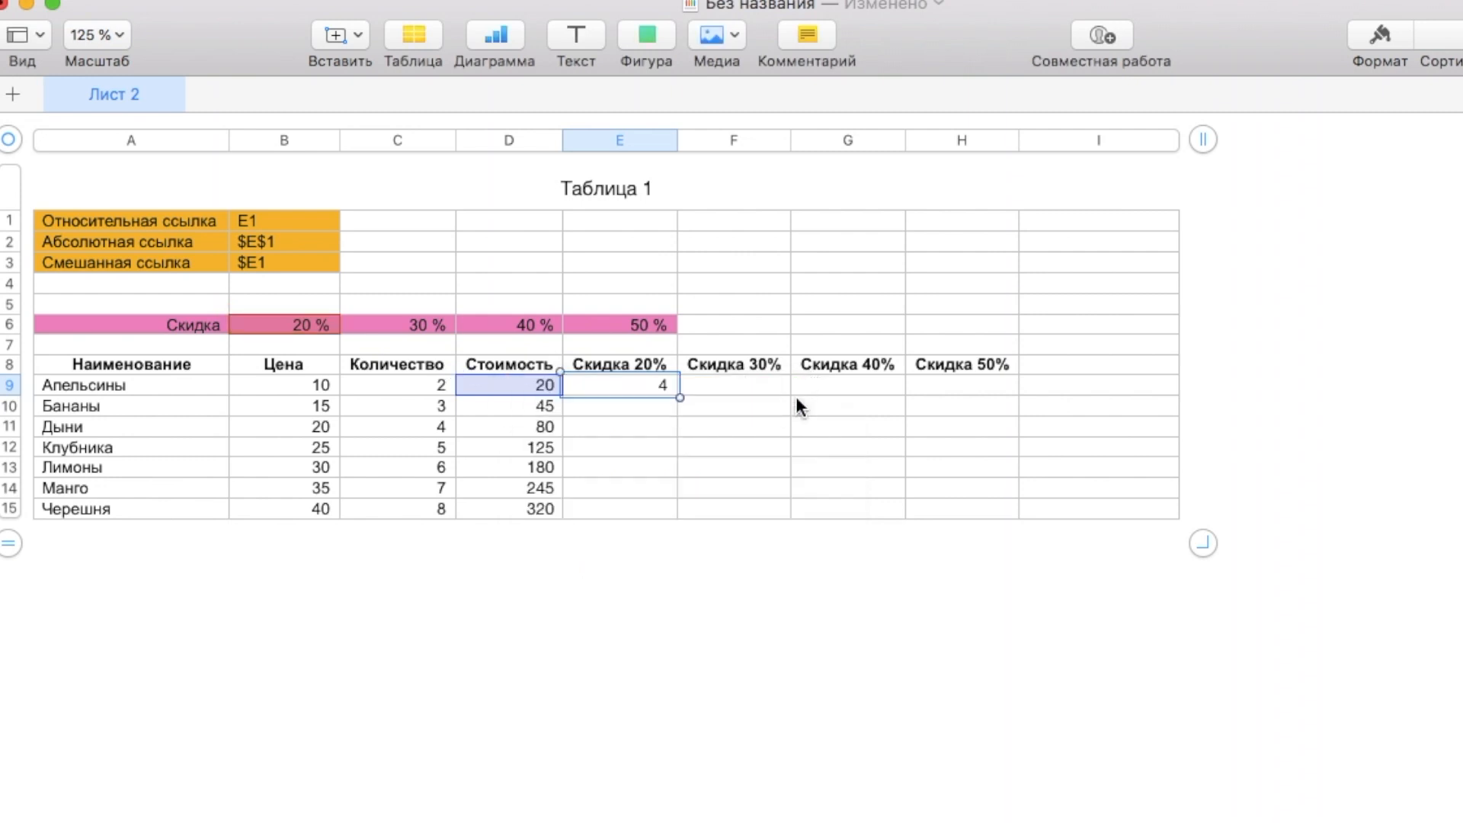
Fill the discount formula from E9 down through E15 and check the references in the filled cells
{"action": "left_click_drag", "start_coordinate": [619, 397], "coordinate": [629, 510]}
{"action": "left_click", "coordinate": [639, 506]}
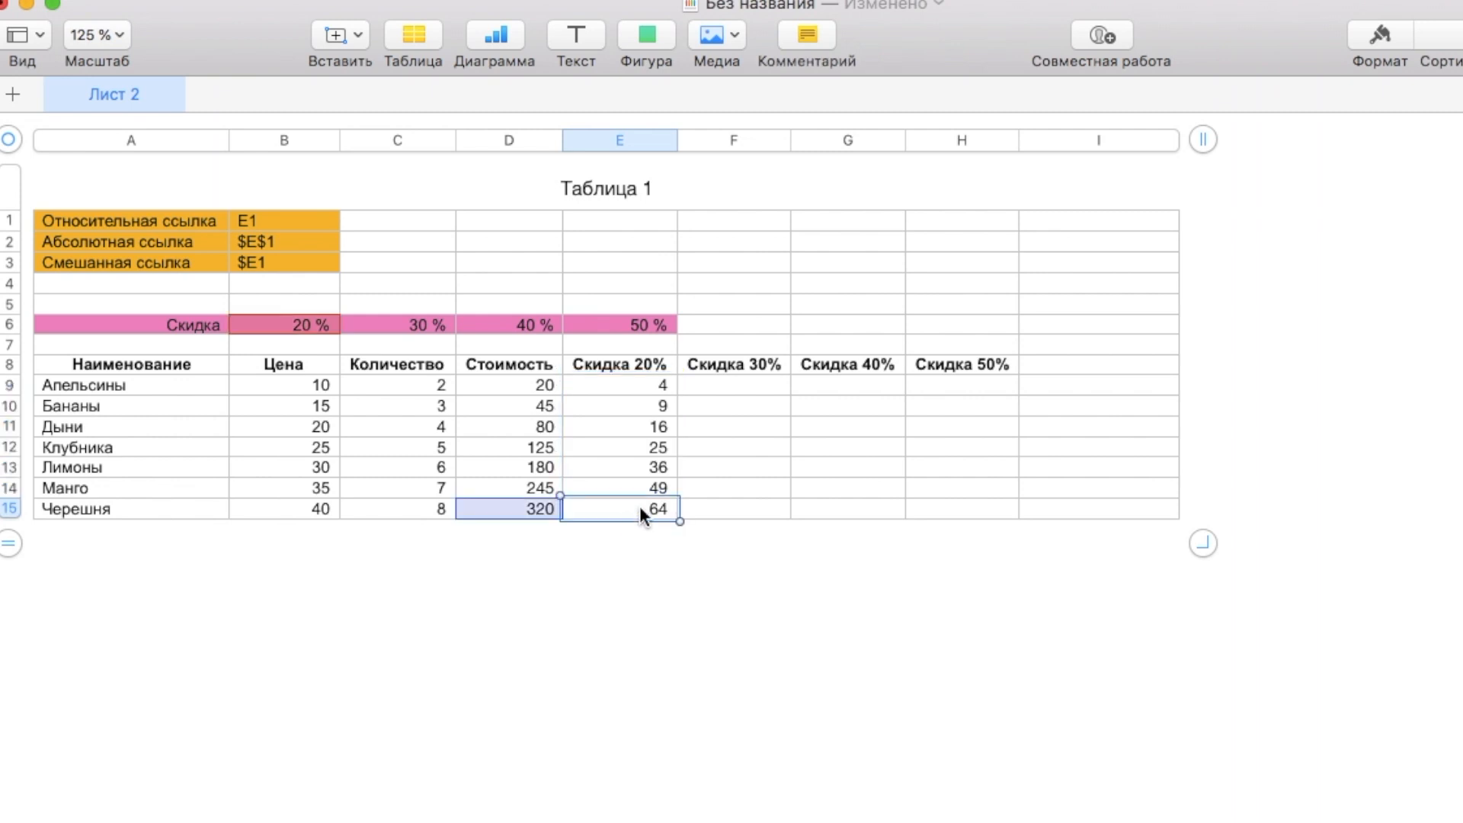
{"action": "left_click", "coordinate": [634, 466]}
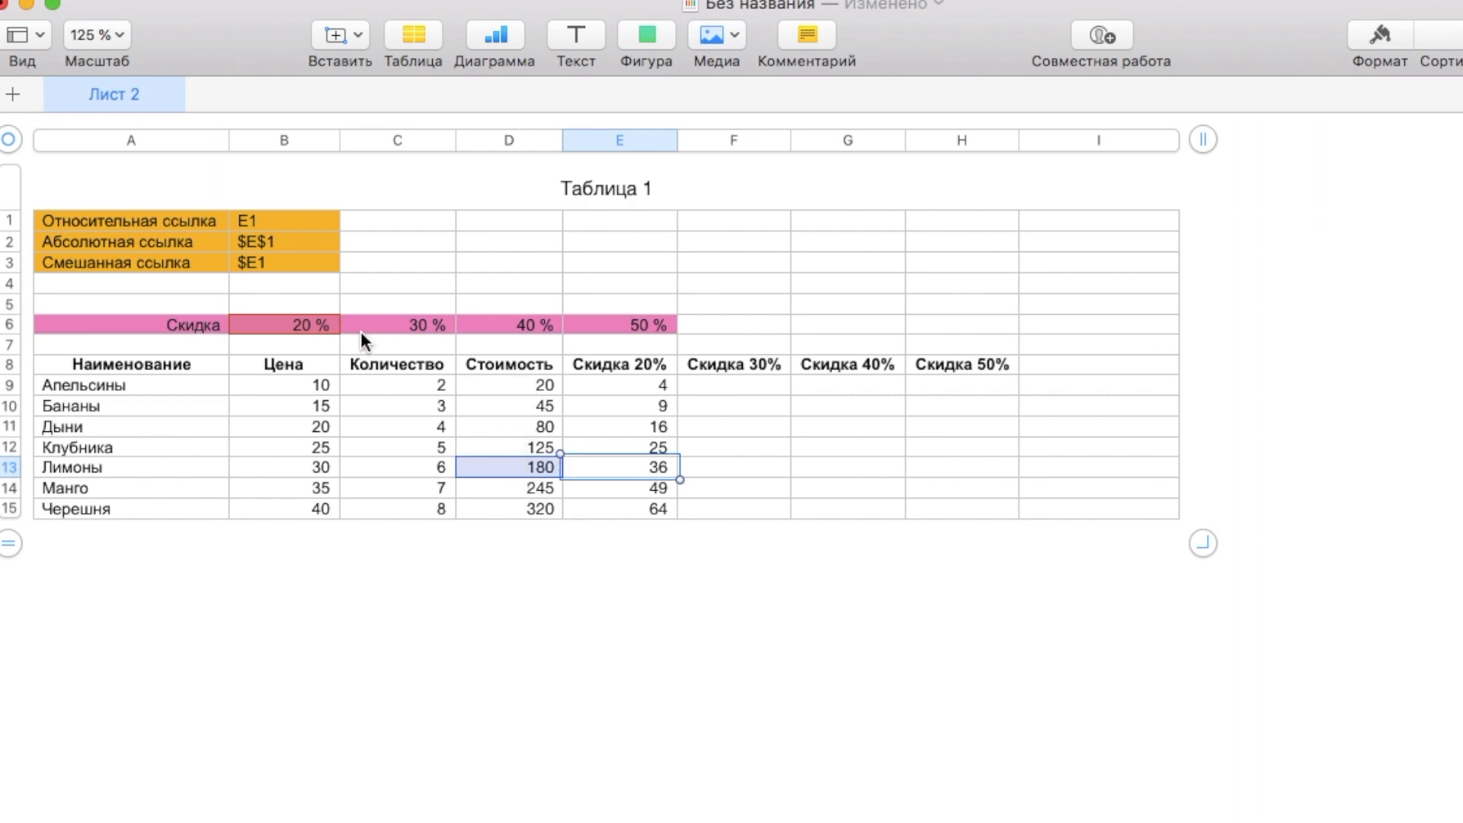
{"action": "left_click", "coordinate": [615, 431]}
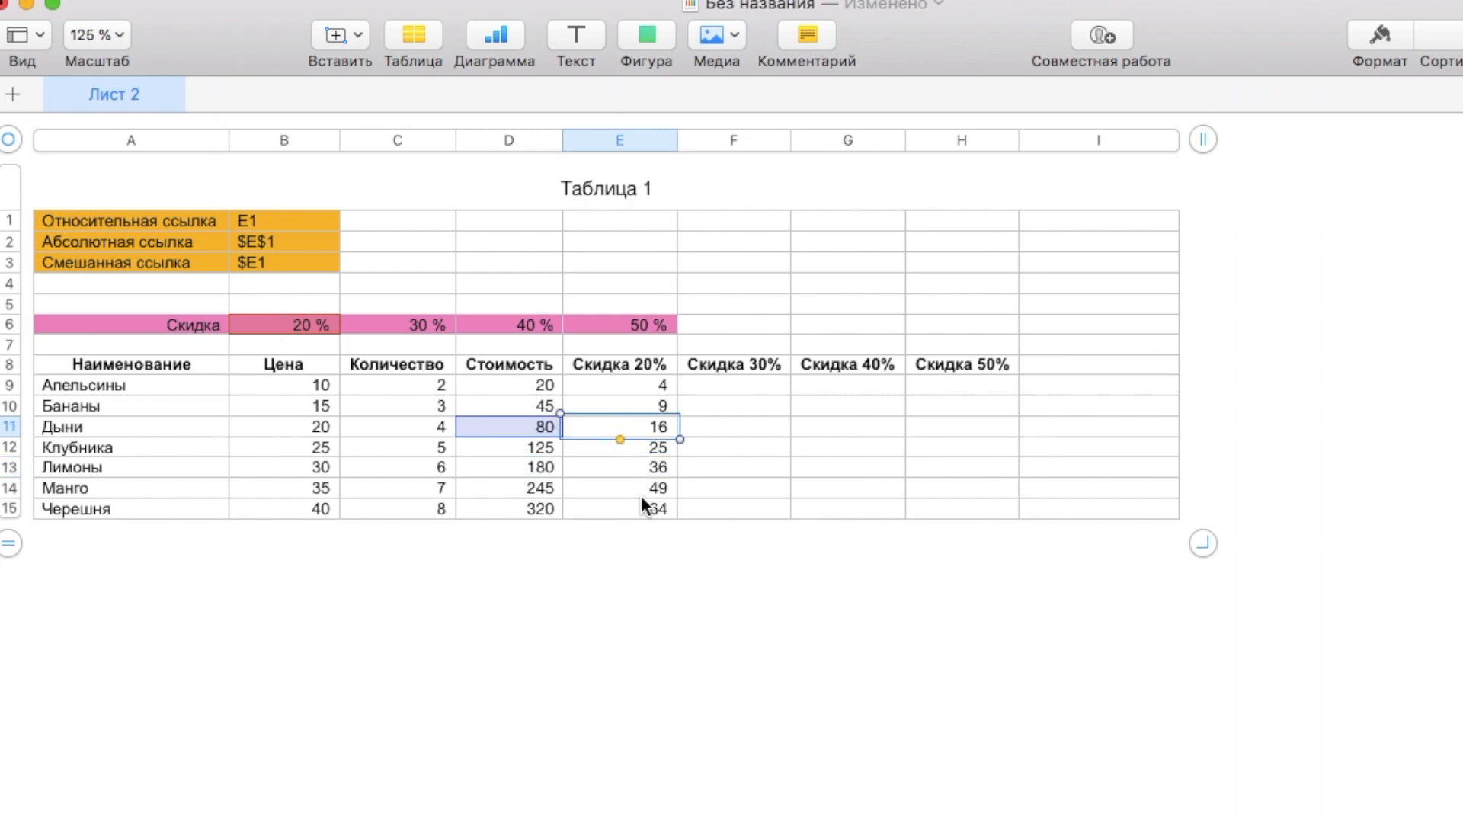
{"action": "left_click", "coordinate": [642, 503]}
{"action": "left_click", "coordinate": [638, 444]}
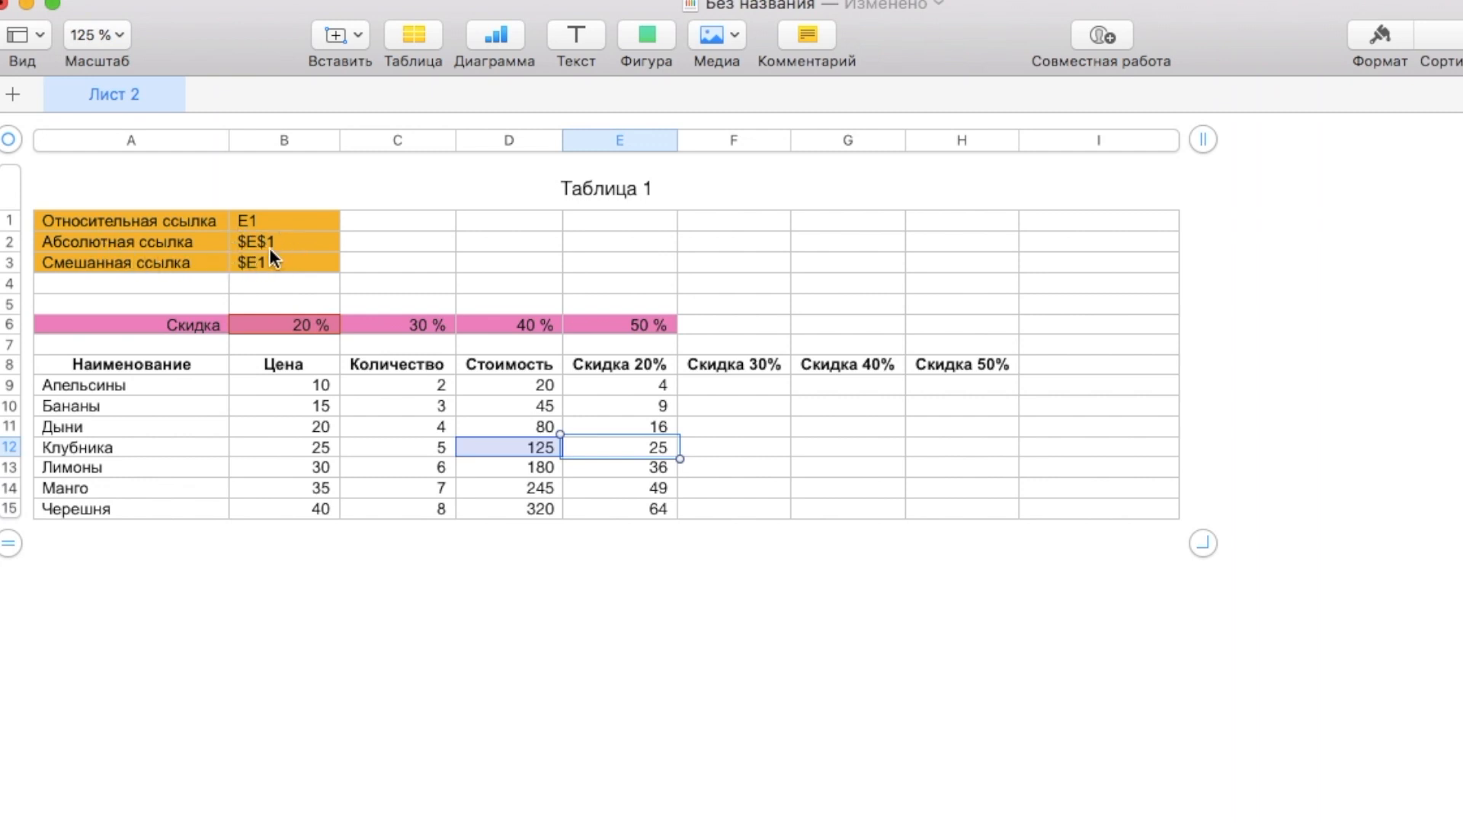
{"action": "left_click", "coordinate": [660, 409]}
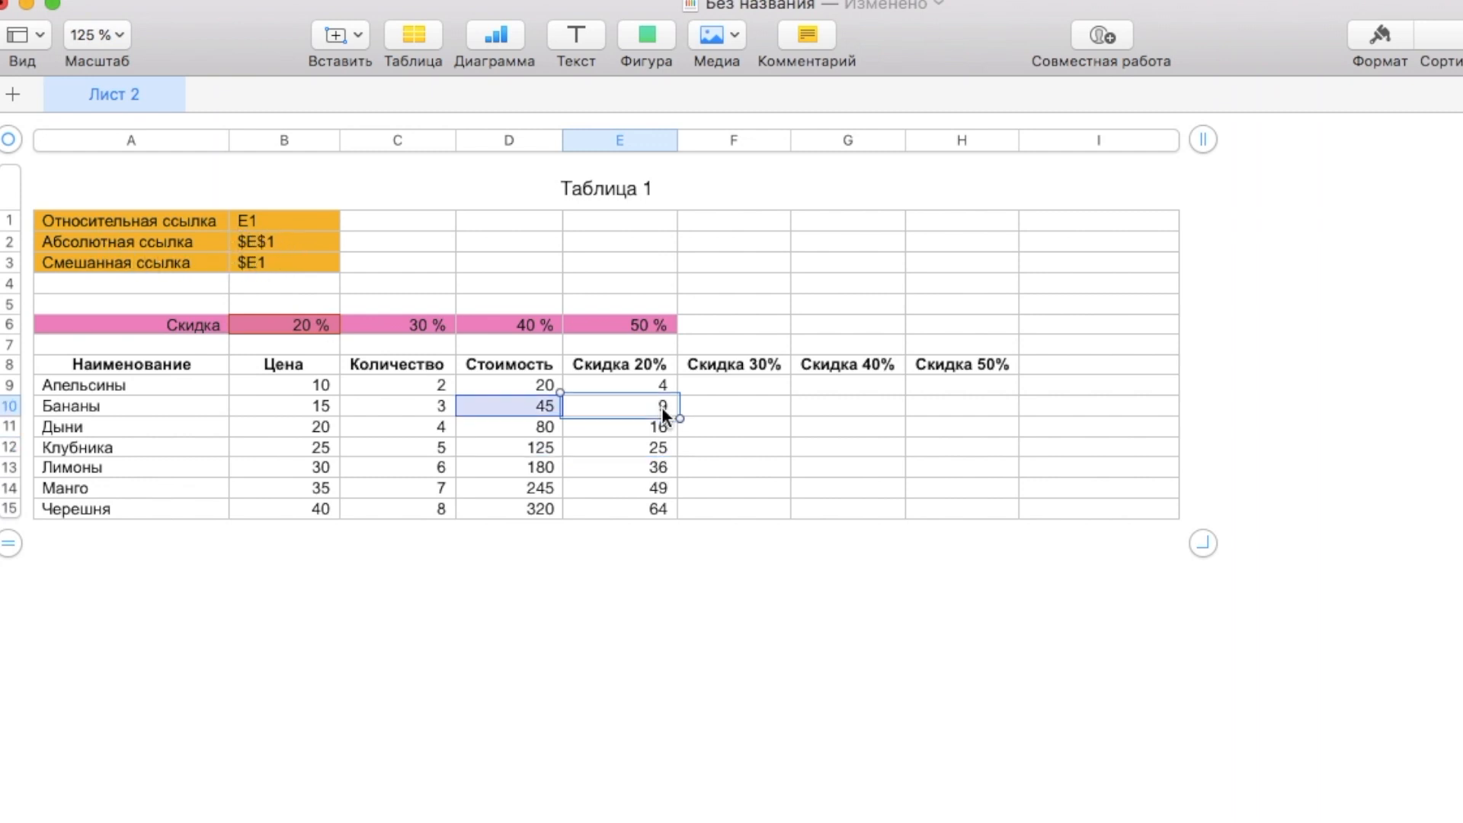
Inspect the relative and absolute references in the E10 discount formula
{"action": "double_click", "coordinate": [632, 405]}
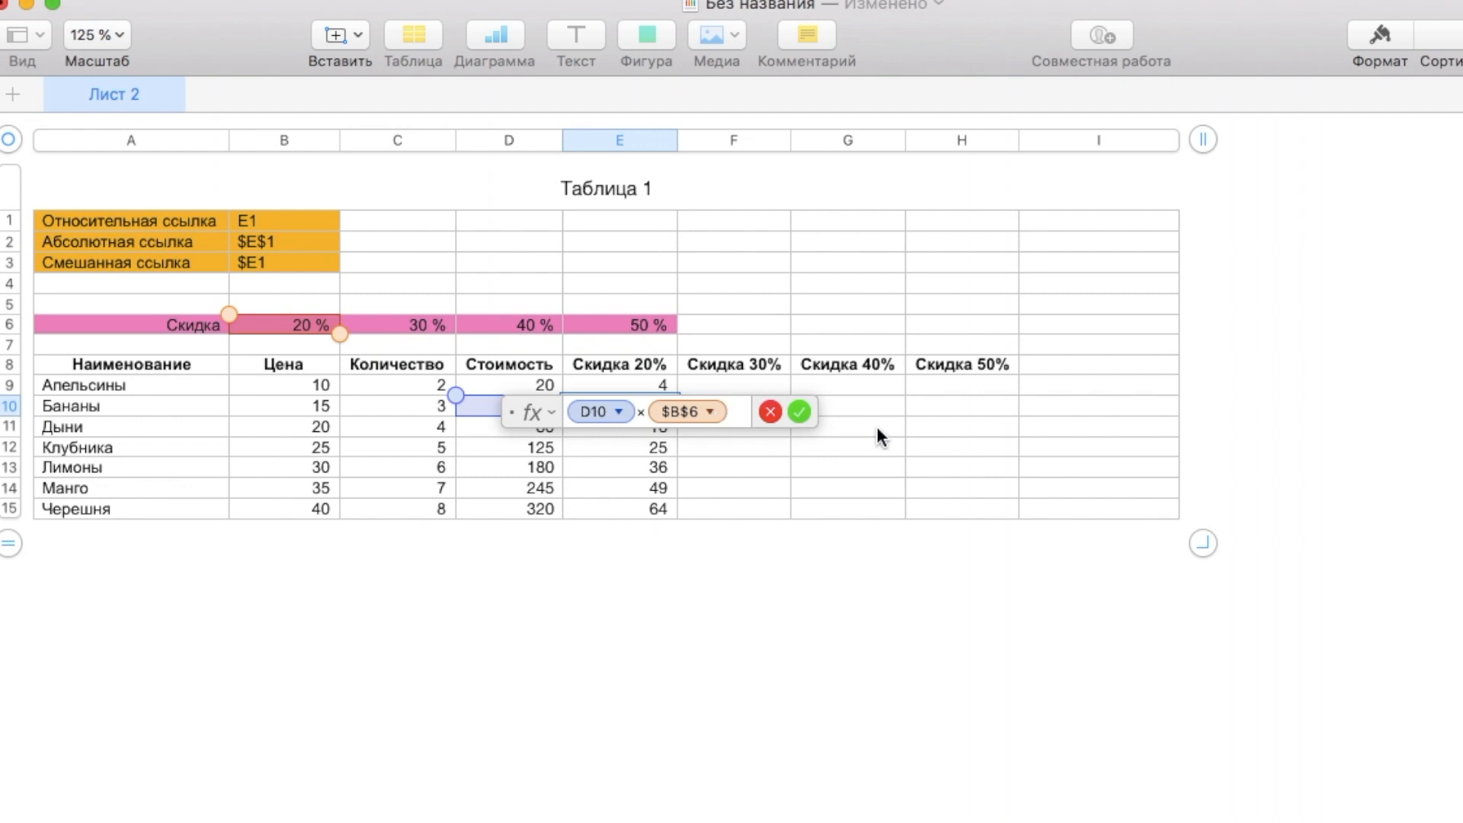
{"action": "key", "text": "Return"}
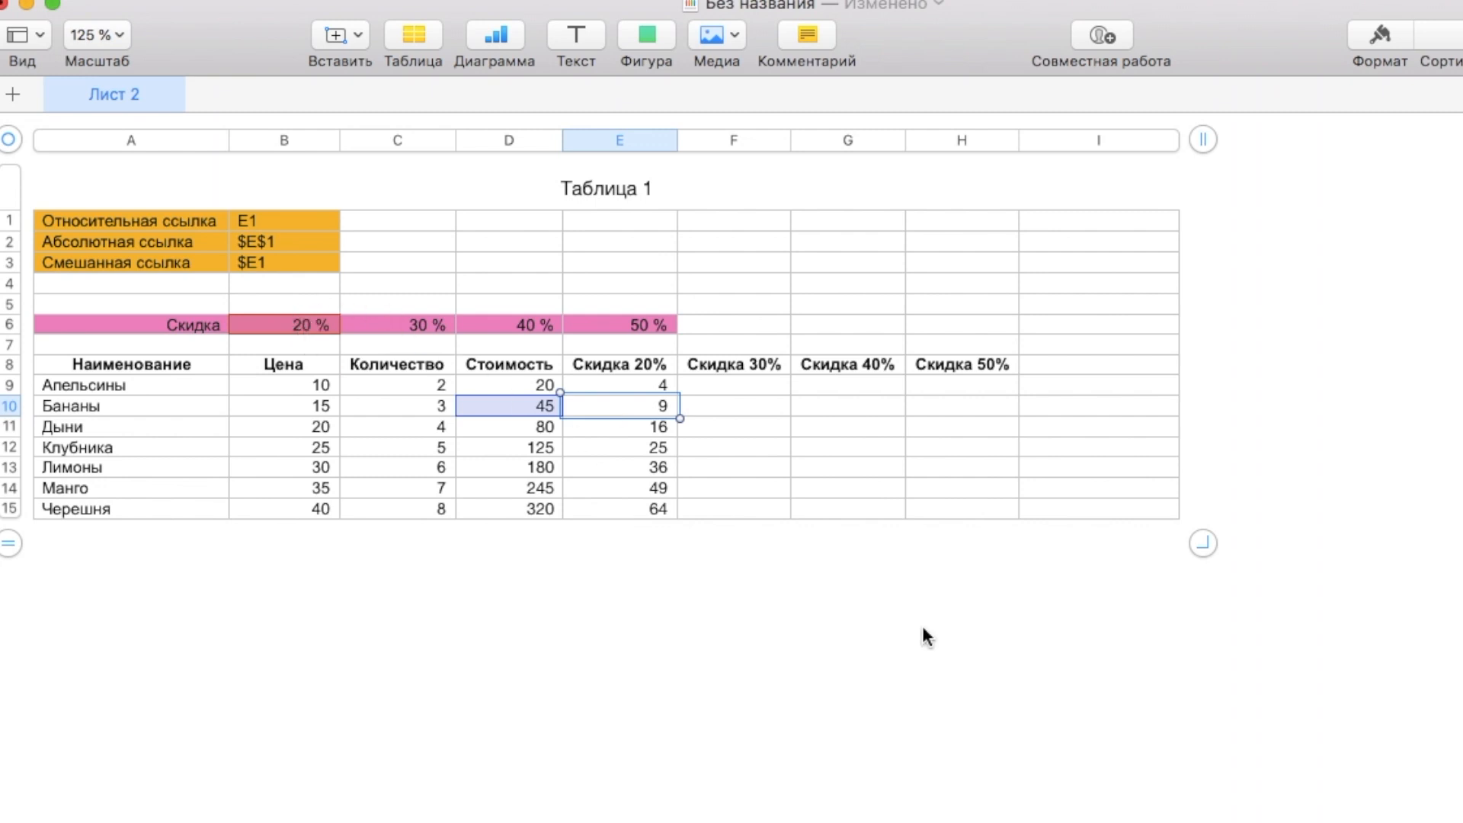
Start a formula in F9 with the cost cell D9 and preserve its column so the reference is $D9
{"action": "left_click", "coordinate": [716, 385]}
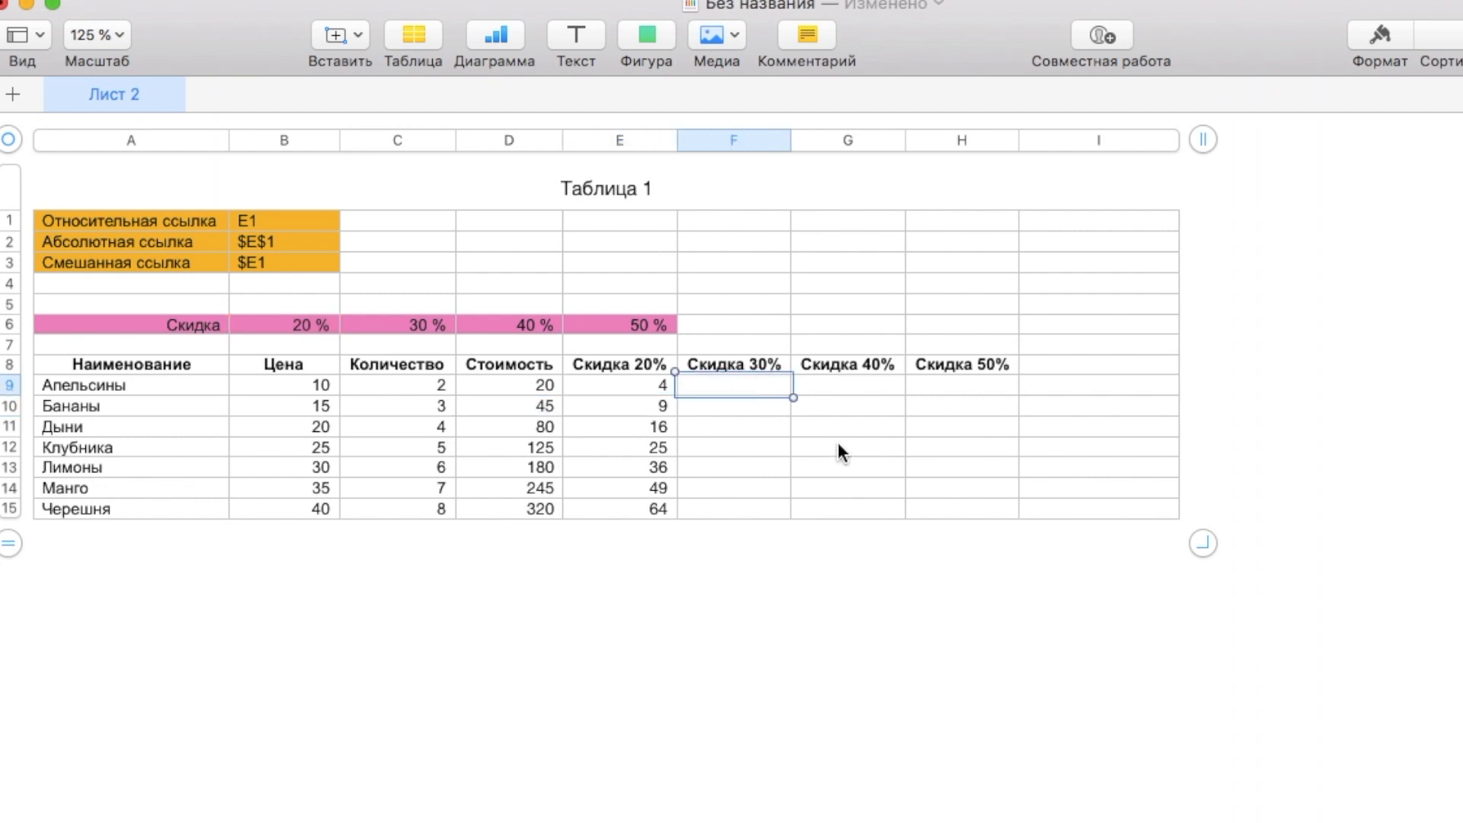
{"action": "type", "text": "="}
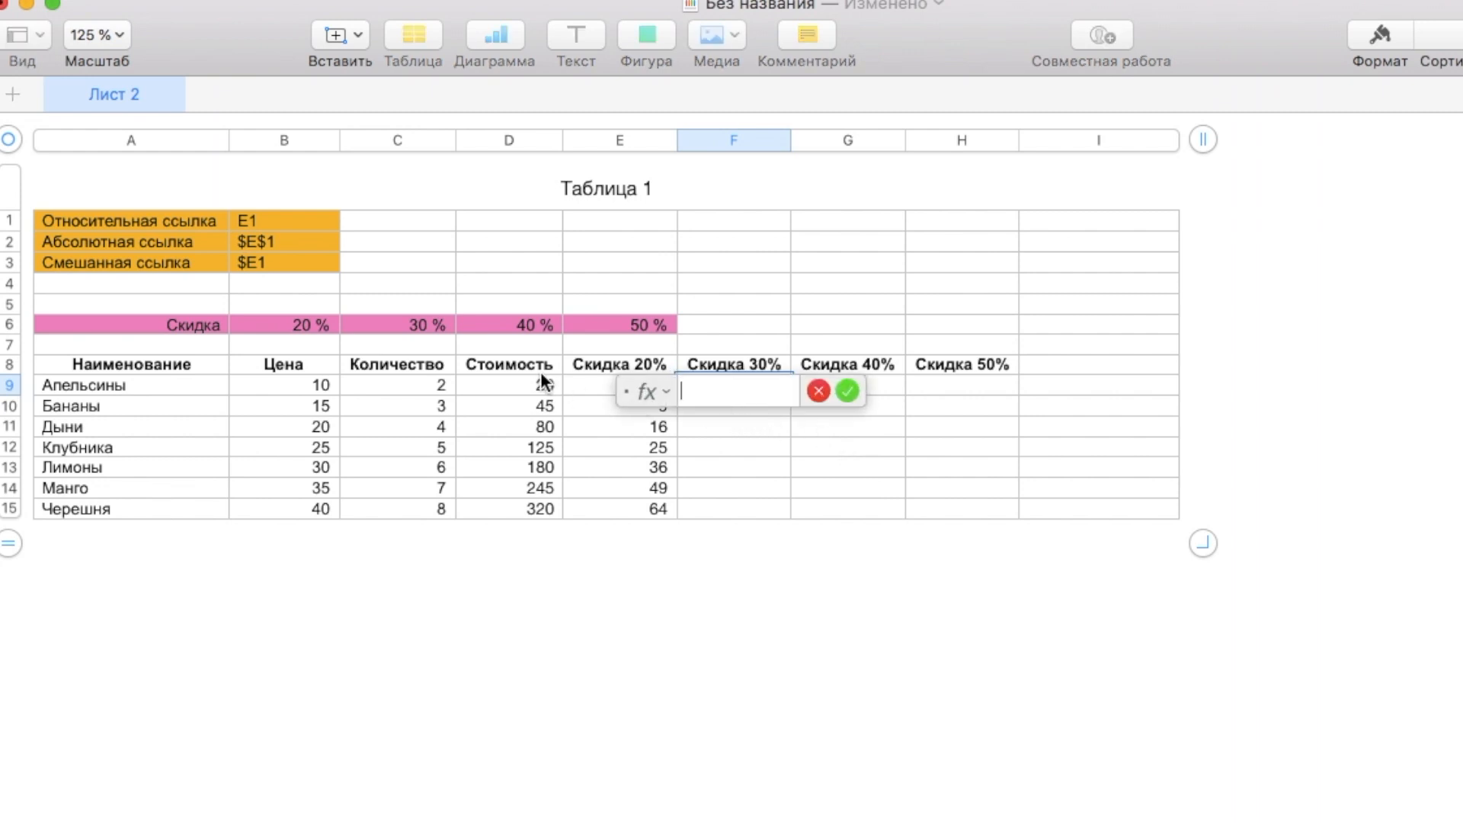
{"action": "left_click", "coordinate": [515, 384]}
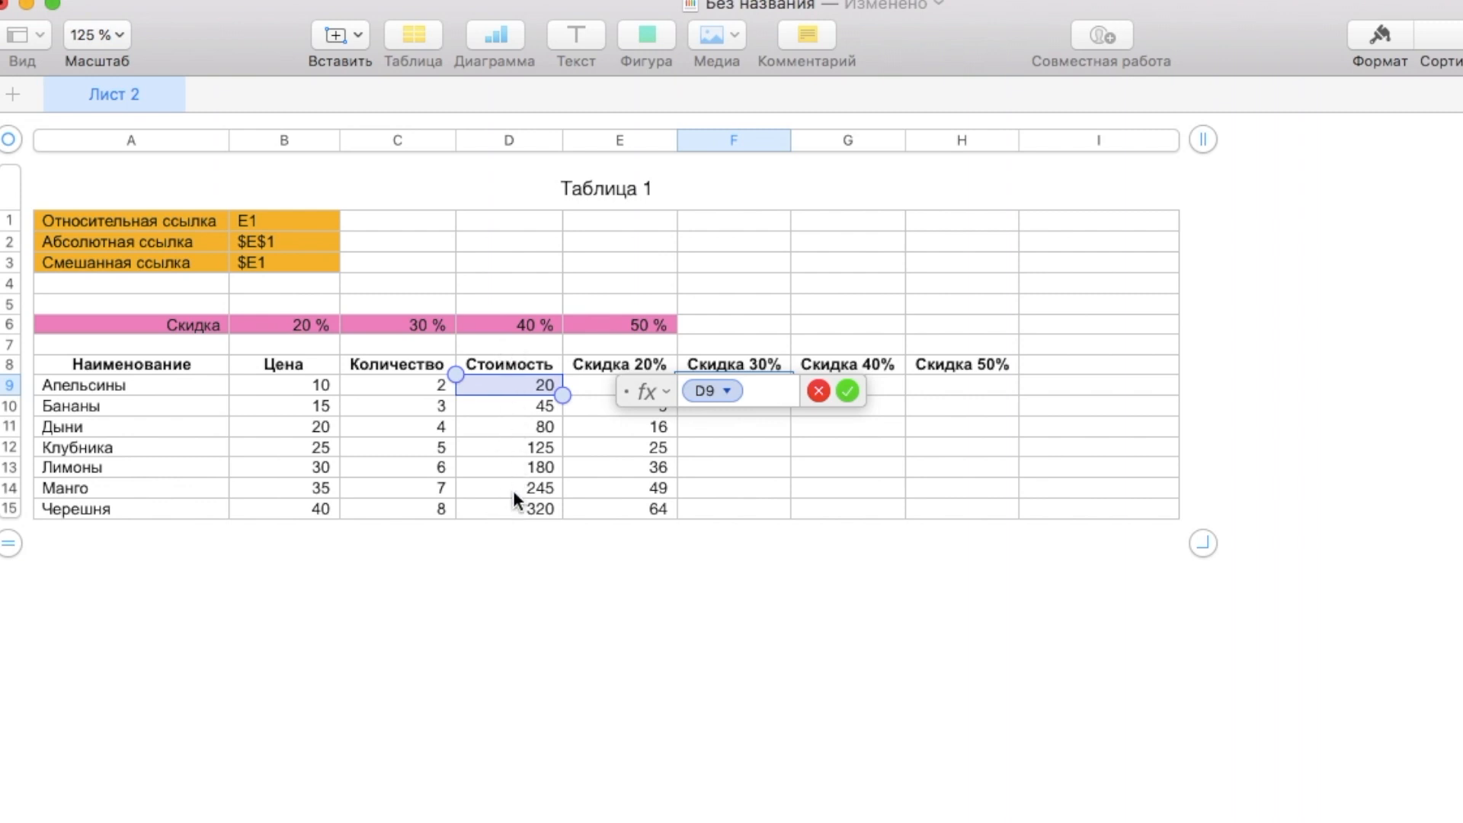
{"action": "left_click", "coordinate": [728, 391]}
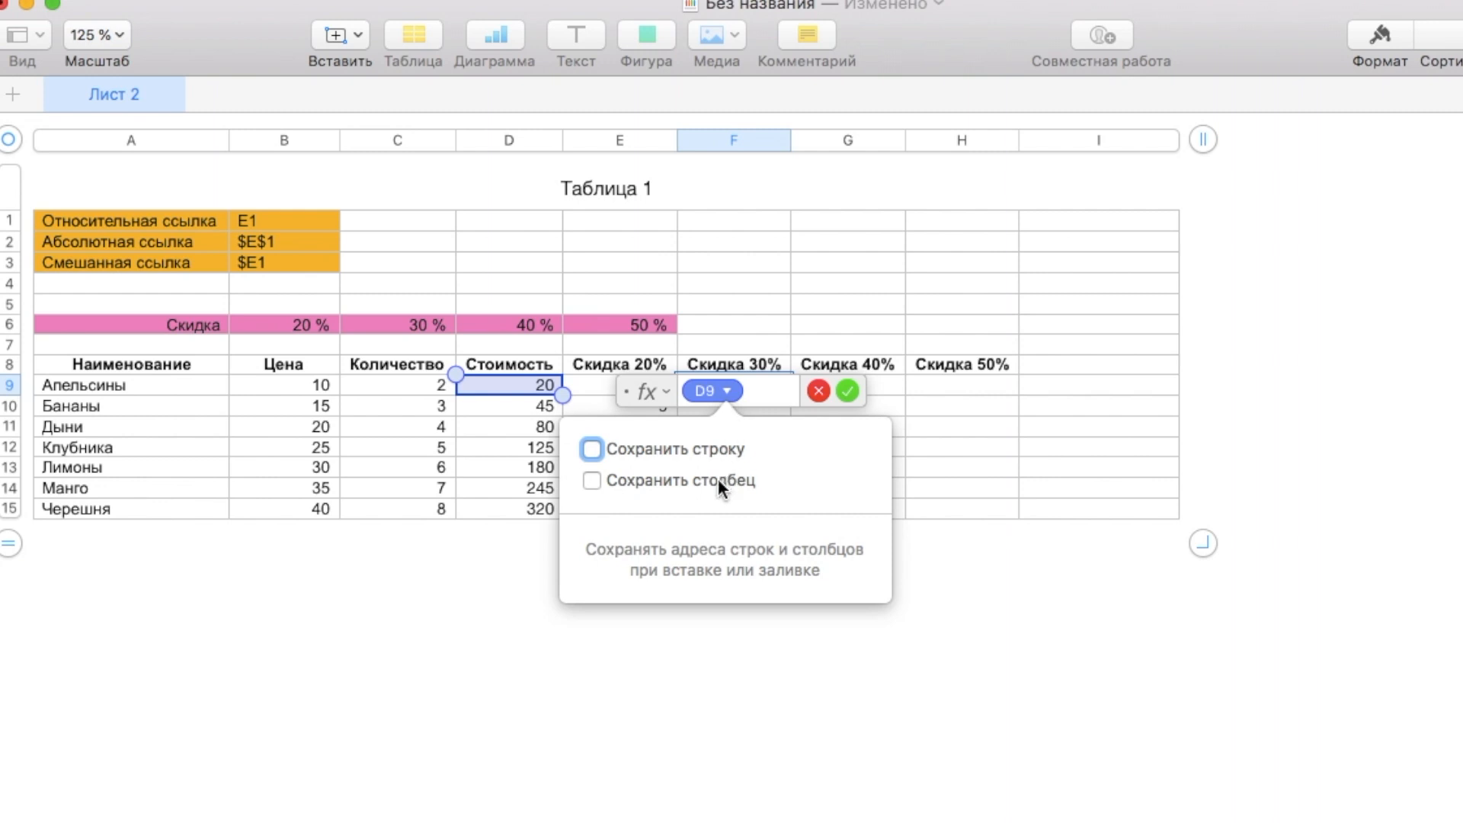
{"action": "left_click", "coordinate": [592, 480]}
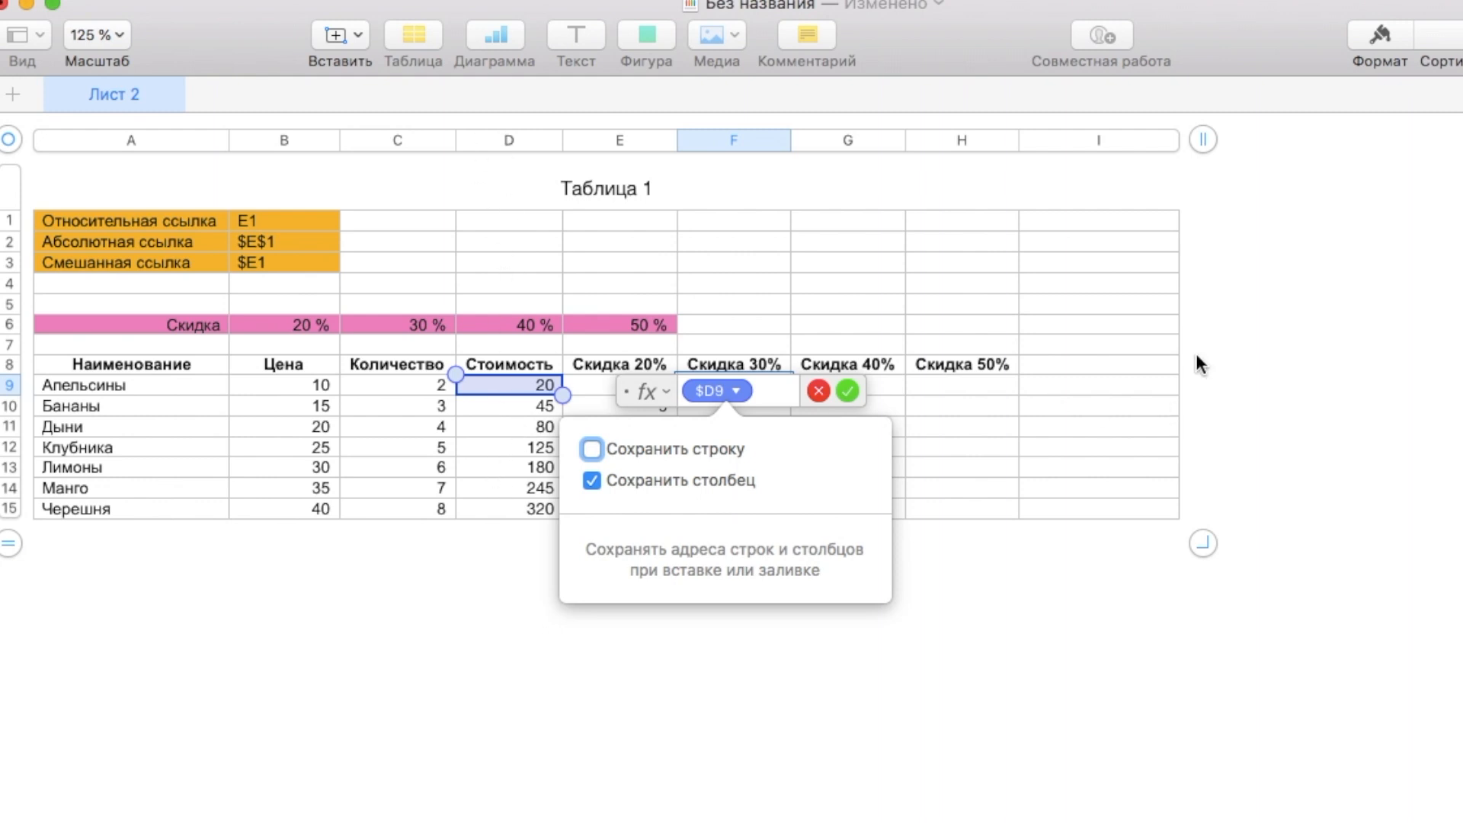
{"action": "left_click", "coordinate": [771, 391]}
Complete the F9 formula by multiplying by the 30% rate in C6 with its row preserved (C$6)
{"action": "type", "text": "*"}
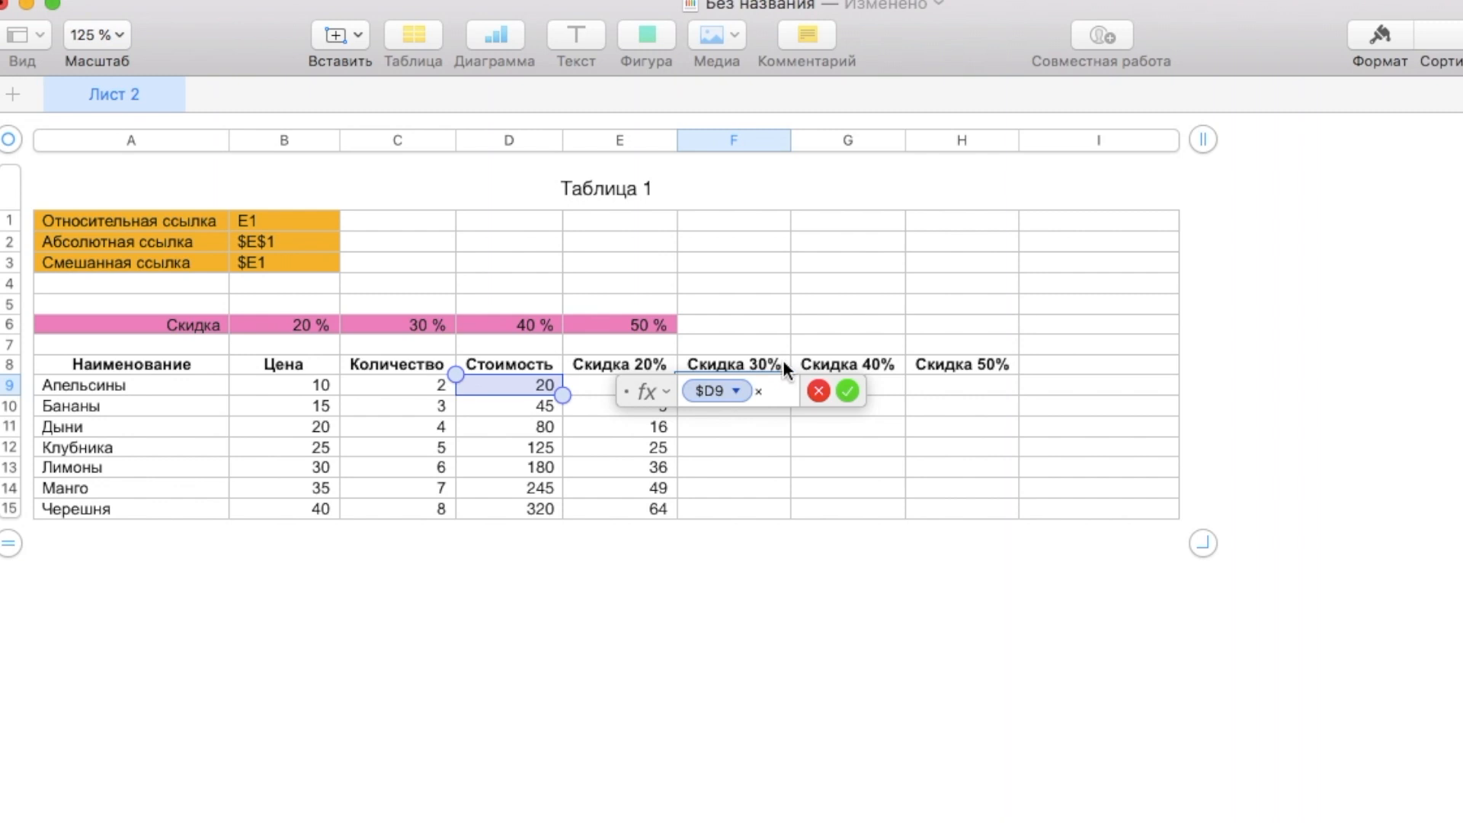
{"action": "left_click", "coordinate": [415, 327]}
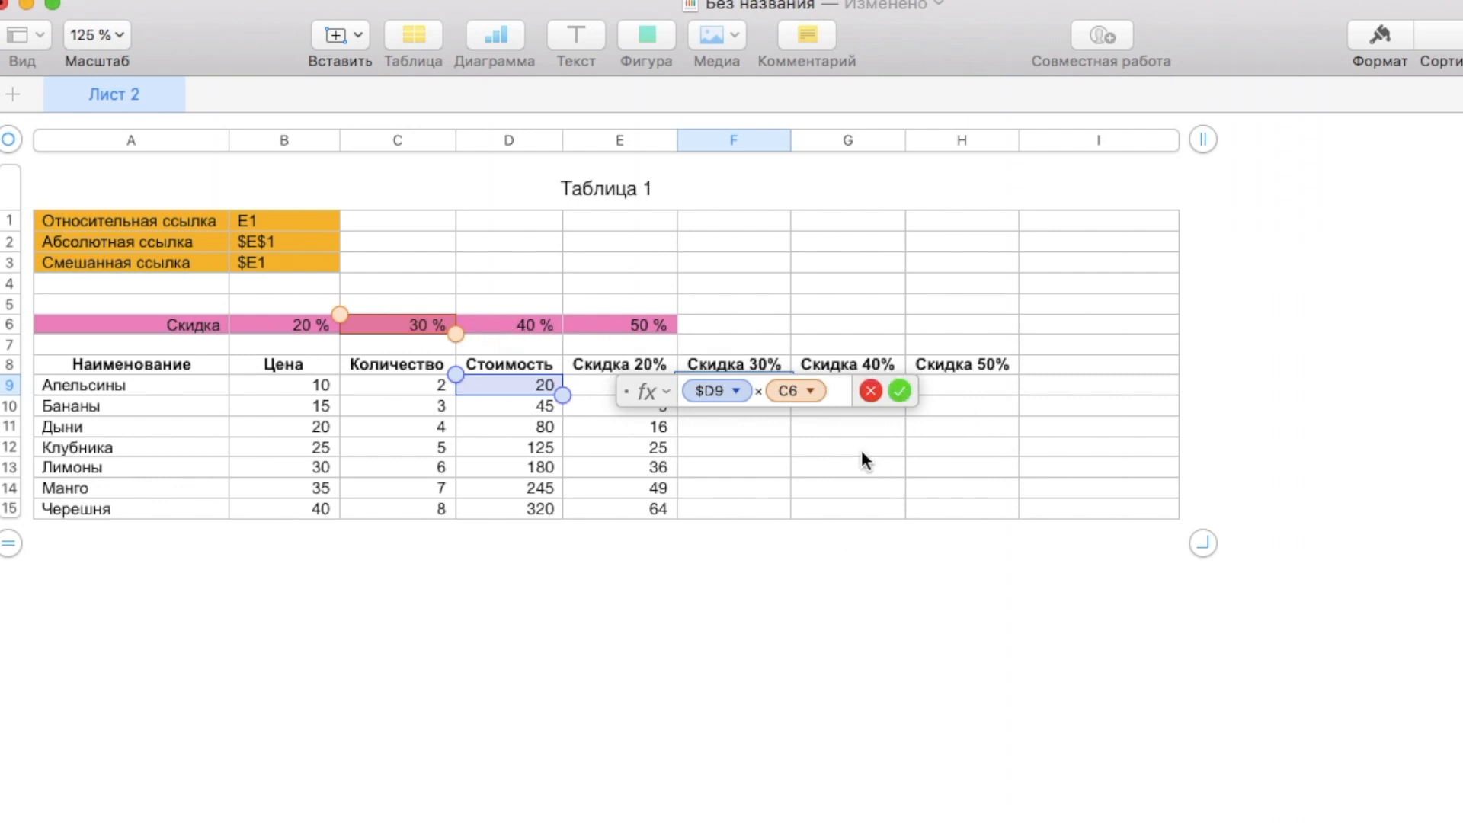
{"action": "left_click", "coordinate": [811, 391]}
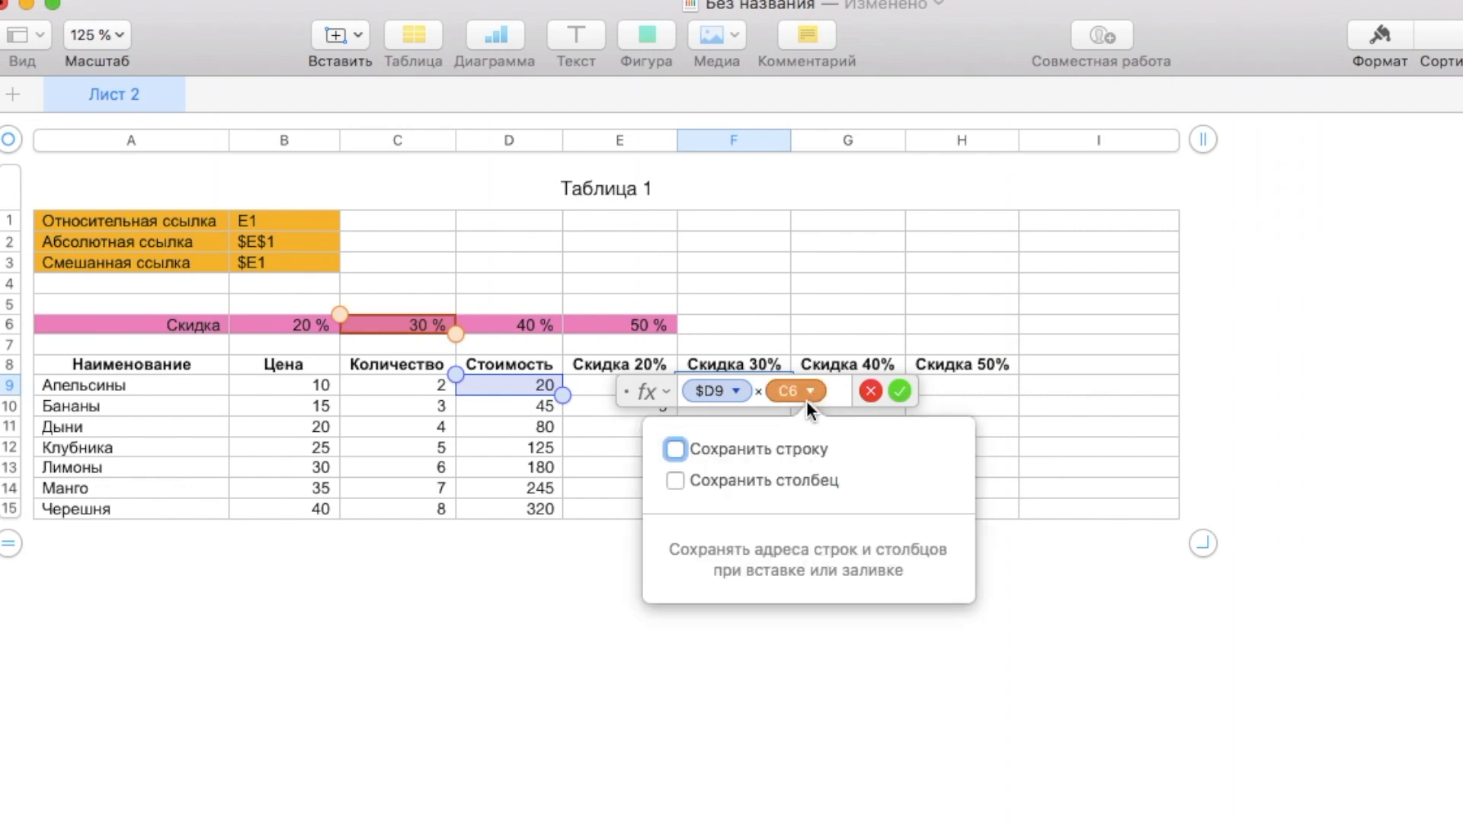
{"action": "left_click", "coordinate": [671, 448]}
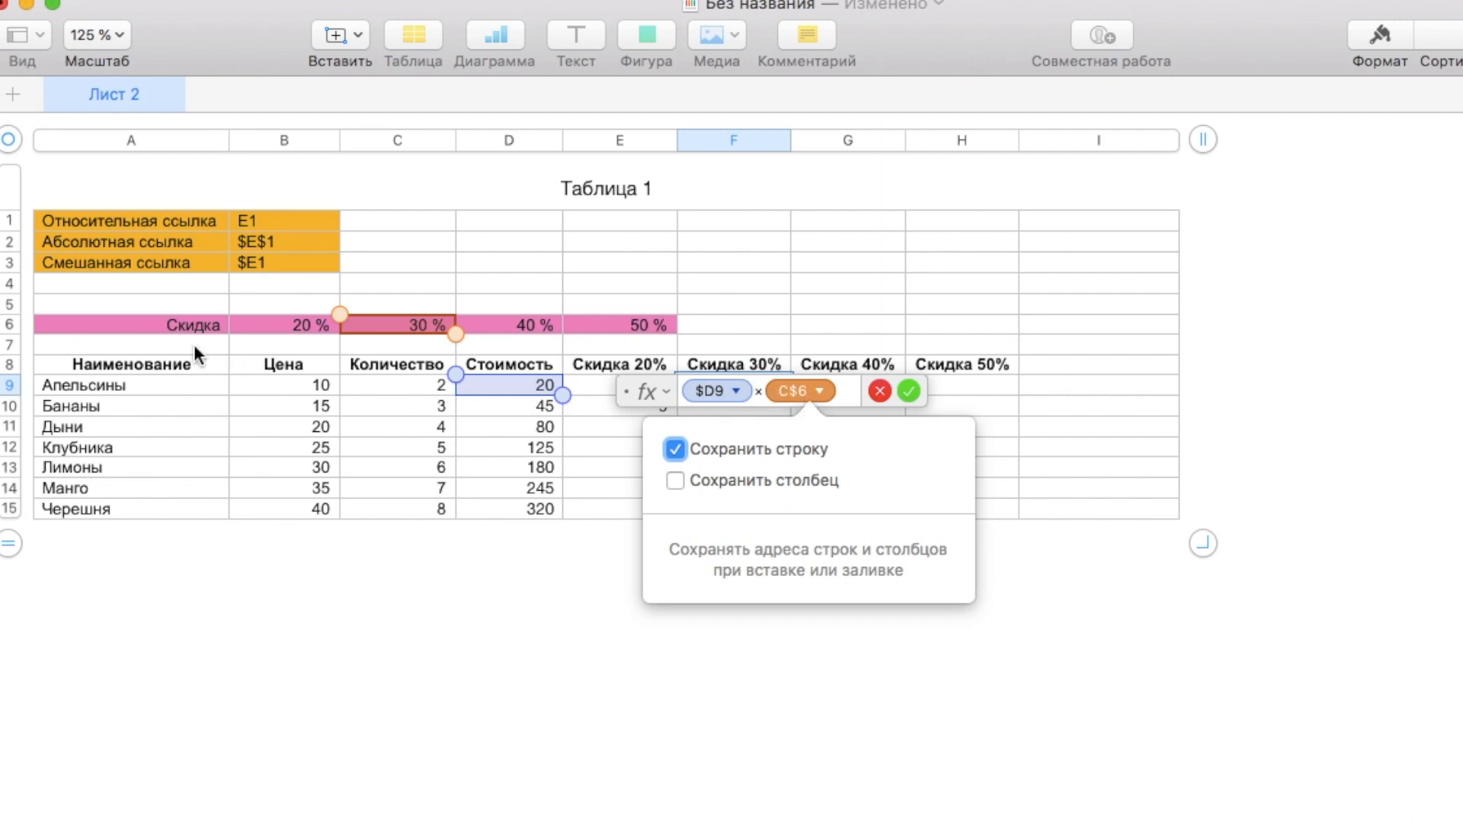
{"action": "left_click", "coordinate": [908, 386]}
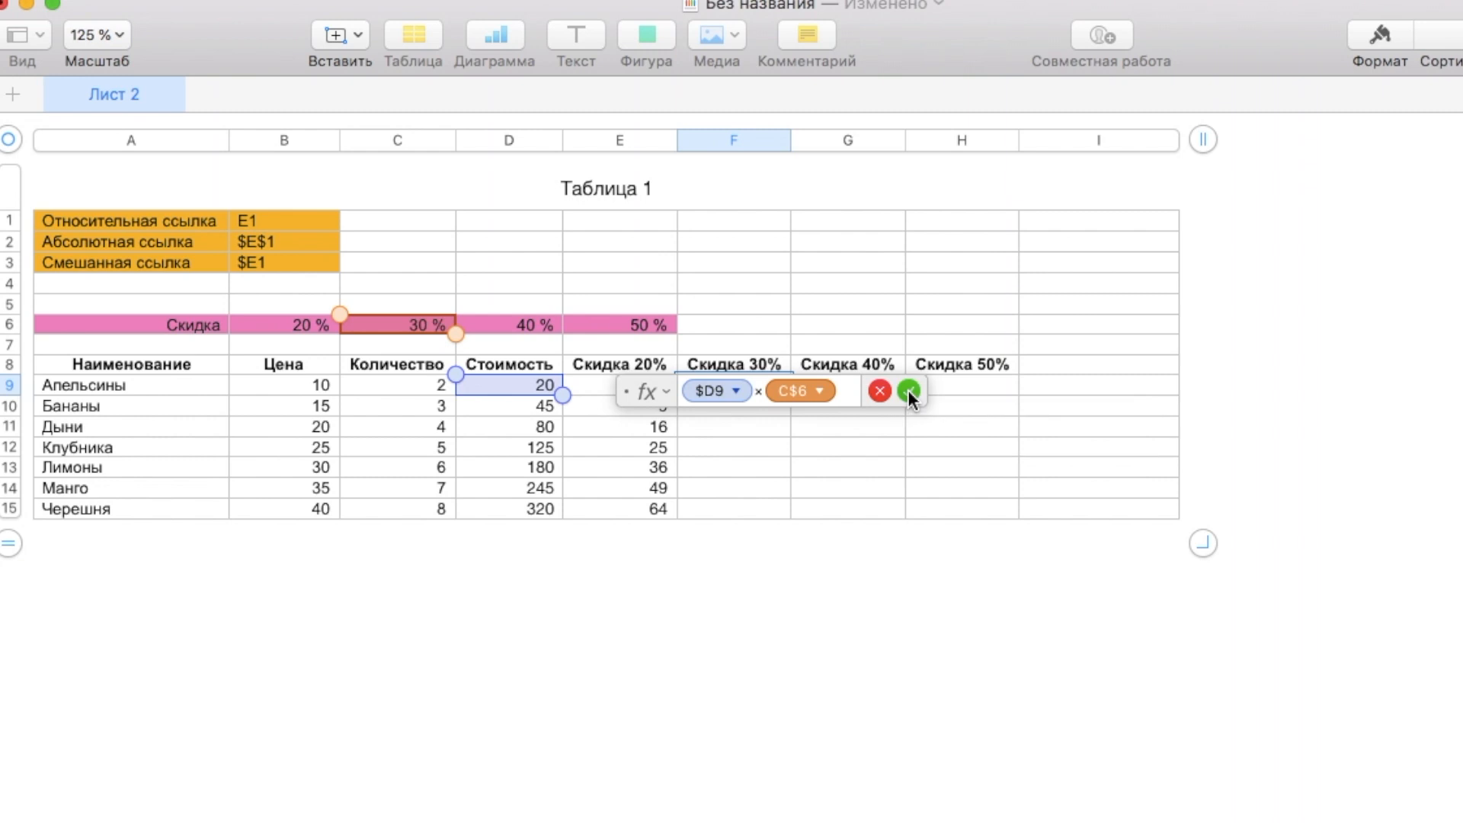
{"action": "left_click", "coordinate": [908, 391]}
Fill the F9 discount formula down to row 15 and across to column H
{"action": "left_click_drag", "start_coordinate": [740, 400], "coordinate": [741, 523]}
{"action": "left_click_drag", "start_coordinate": [795, 451], "coordinate": [989, 449]}
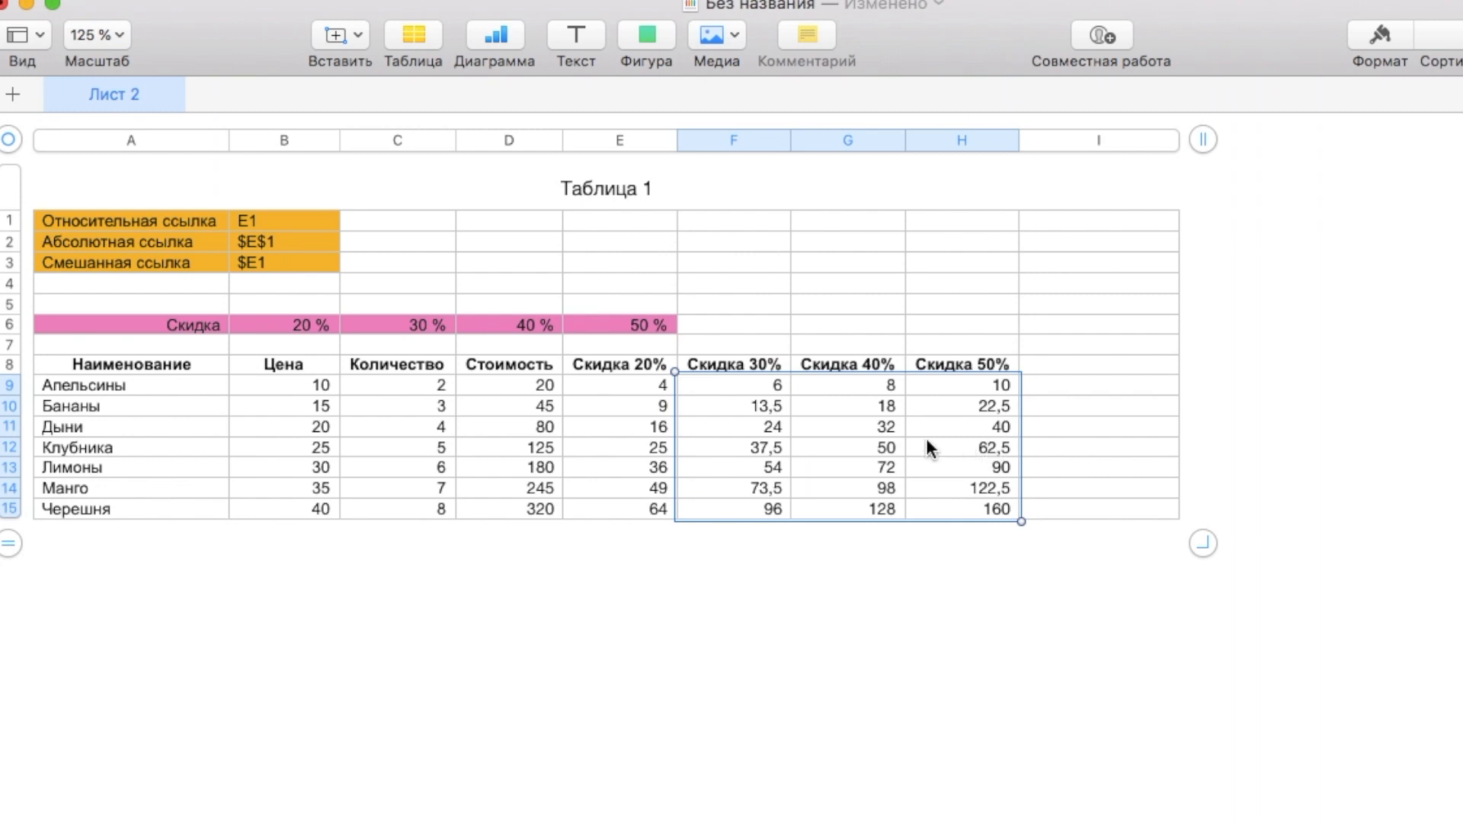
Check which cost and discount cells the filled formulas in F13, G11 and F15 to H15 refer to
{"action": "left_click", "coordinate": [740, 463]}
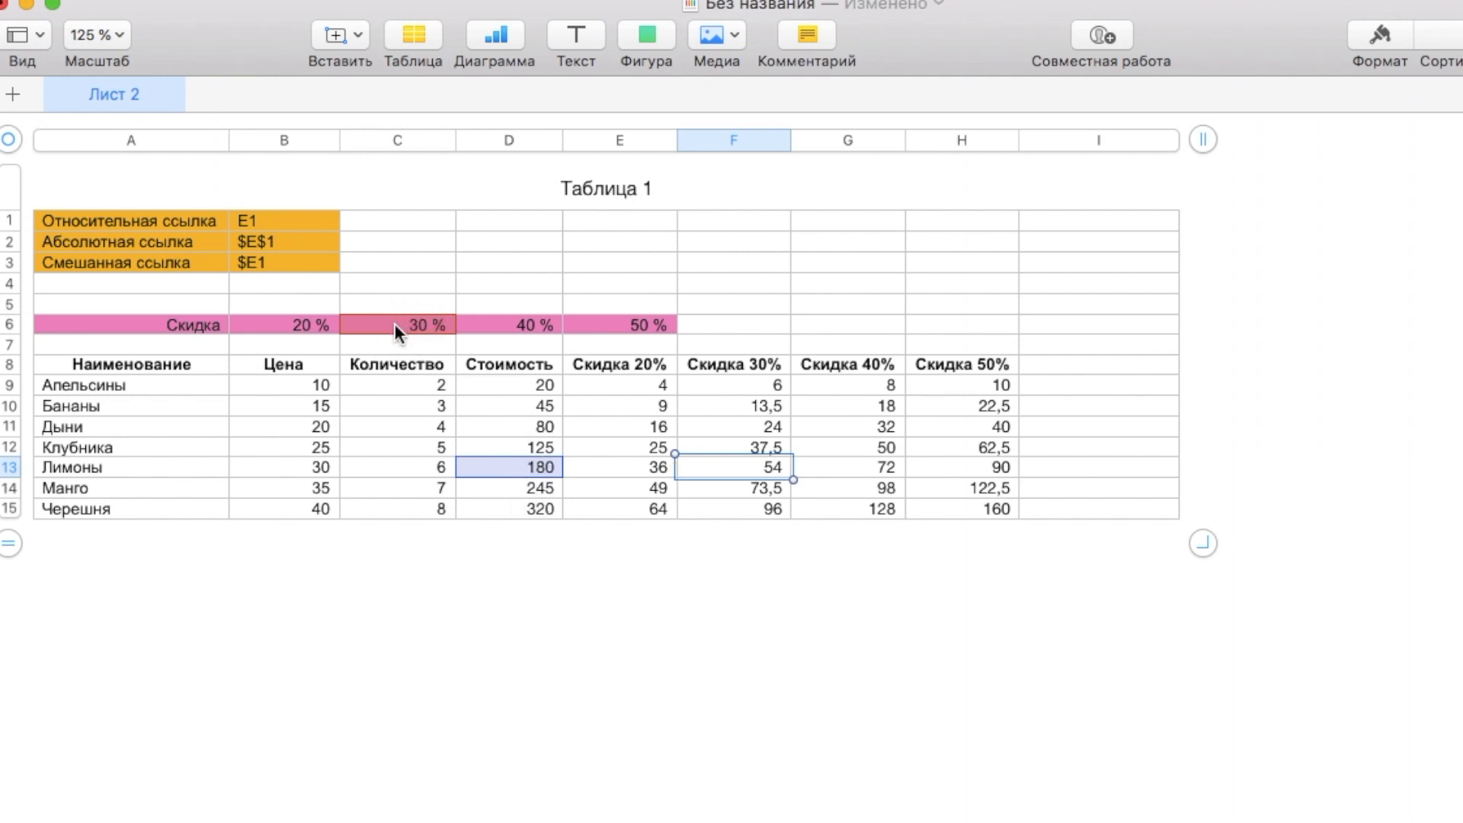
{"action": "left_click", "coordinate": [871, 426]}
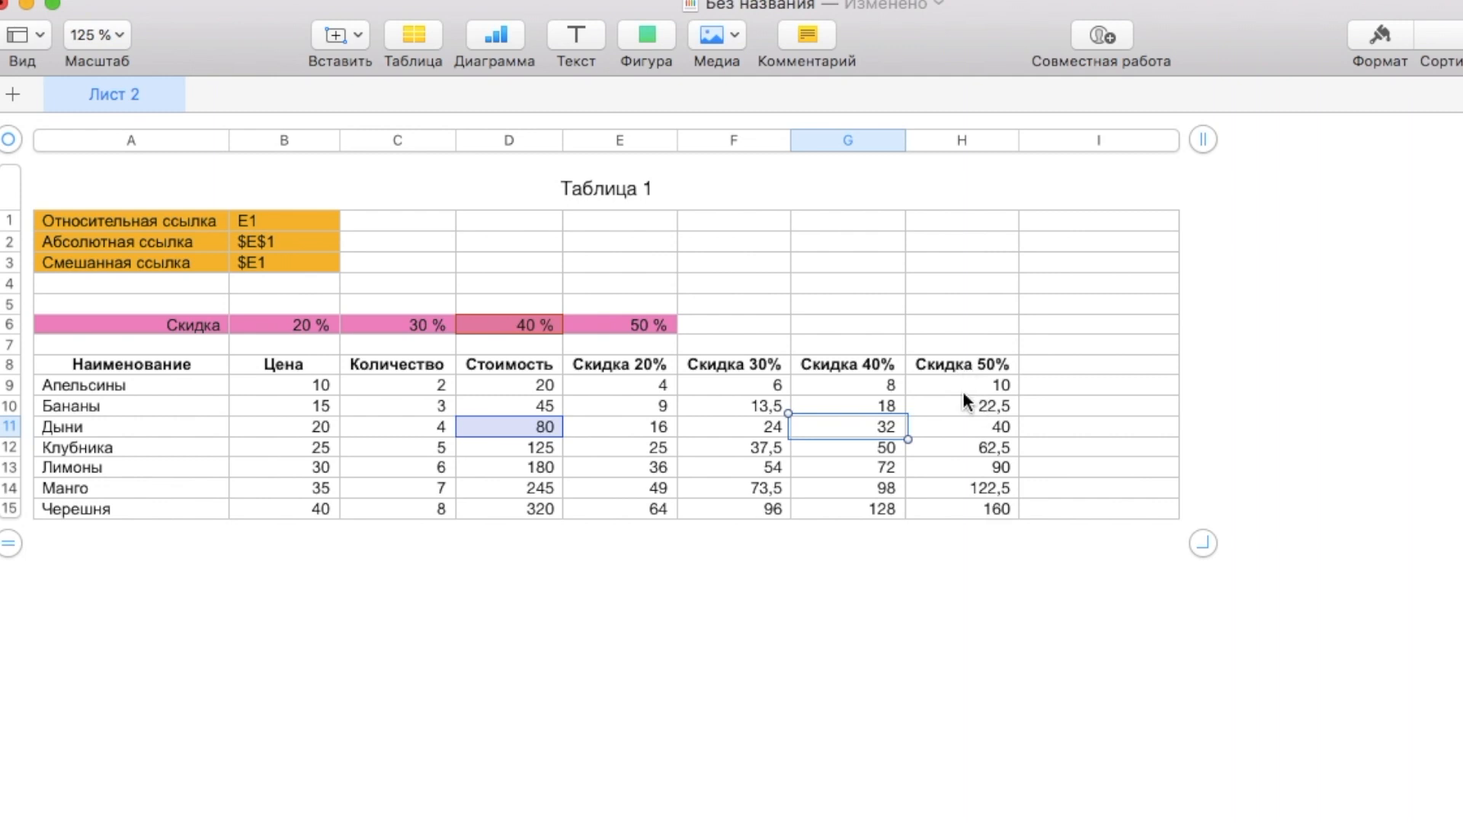
{"action": "left_click", "coordinate": [985, 510]}
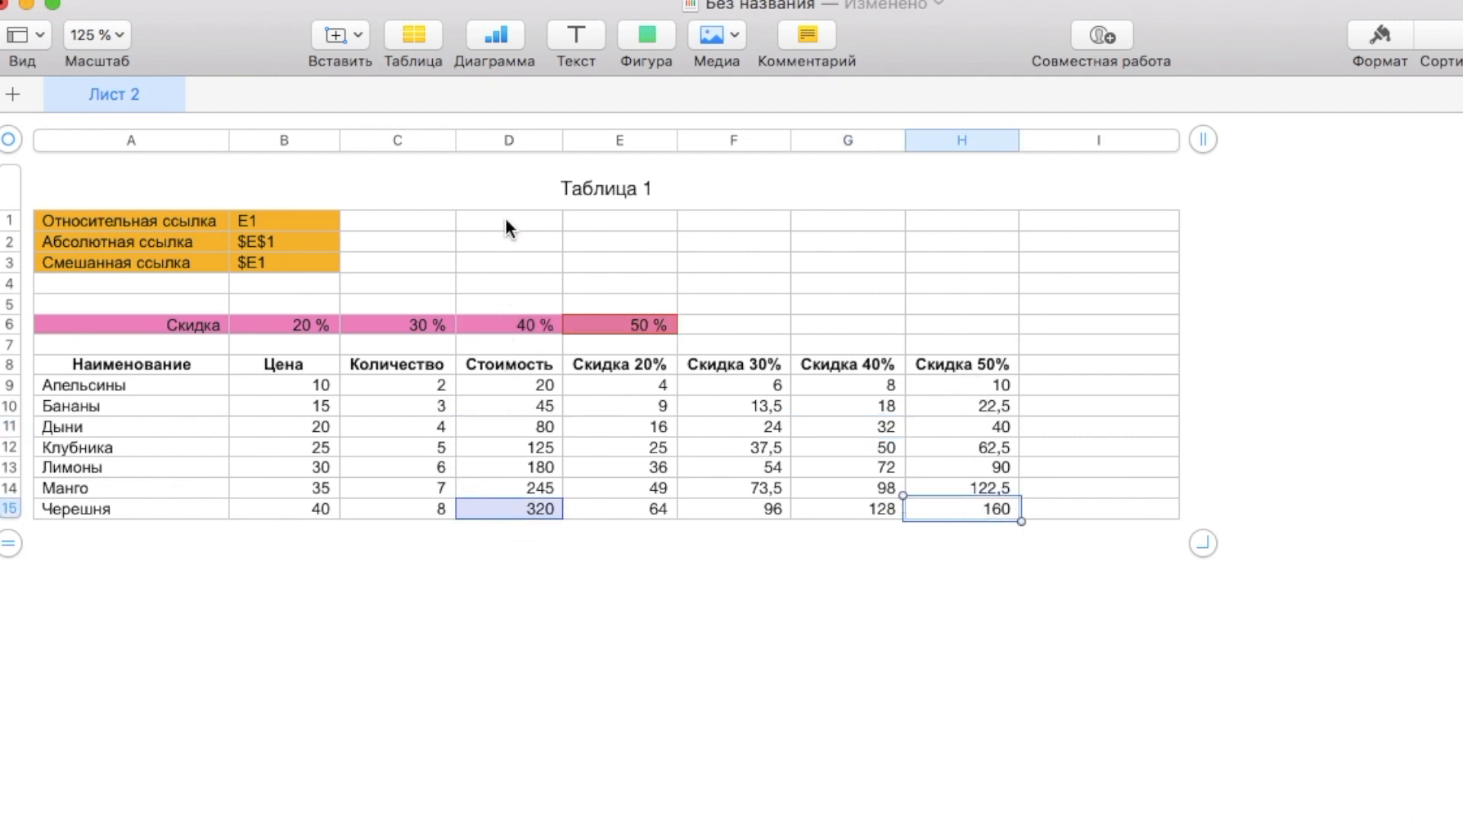
{"action": "left_click", "coordinate": [850, 511]}
{"action": "left_click", "coordinate": [739, 510]}
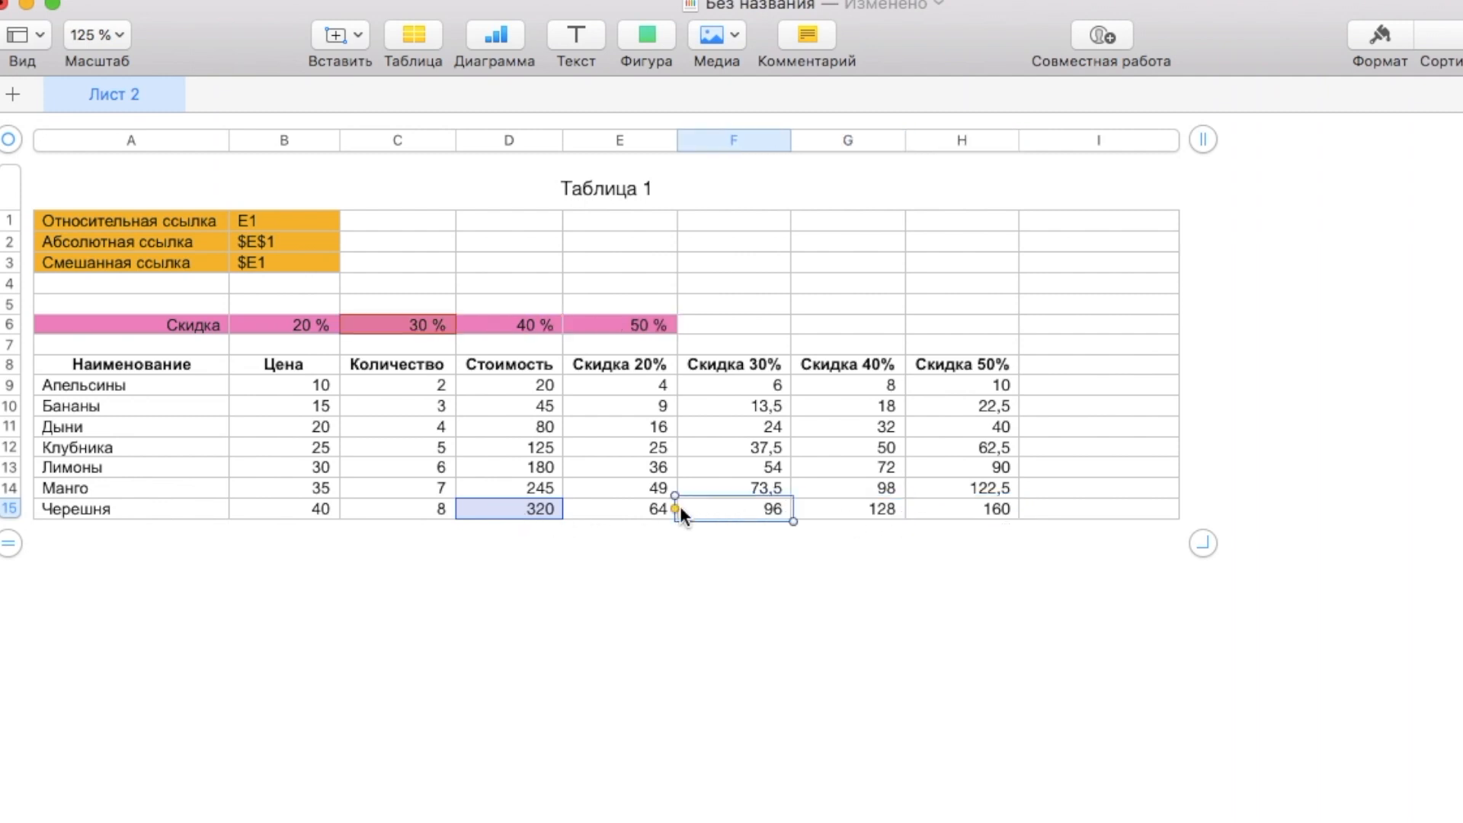
{"action": "left_click", "coordinate": [983, 509]}
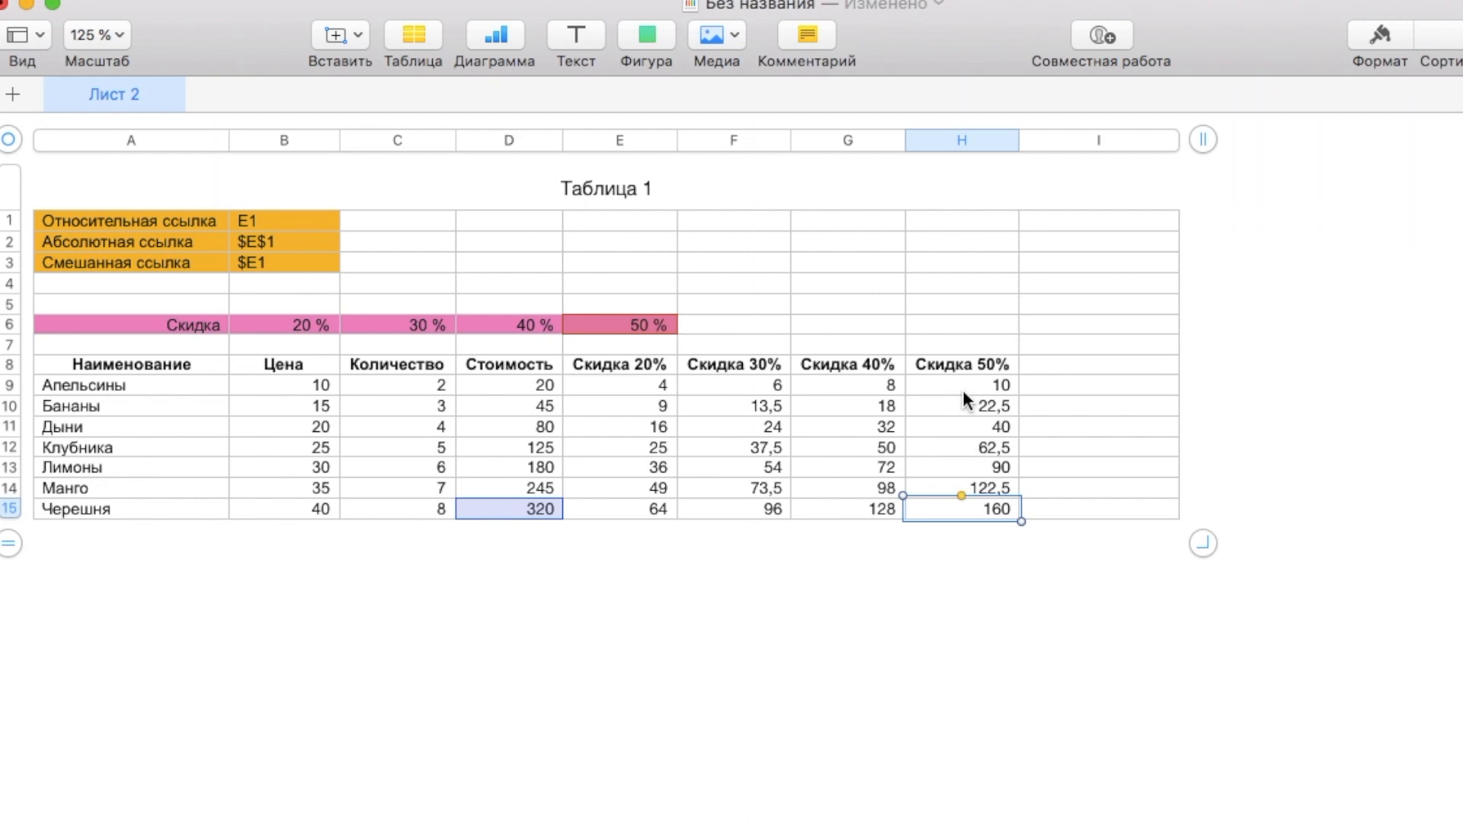
{"action": "left_click", "coordinate": [859, 509]}
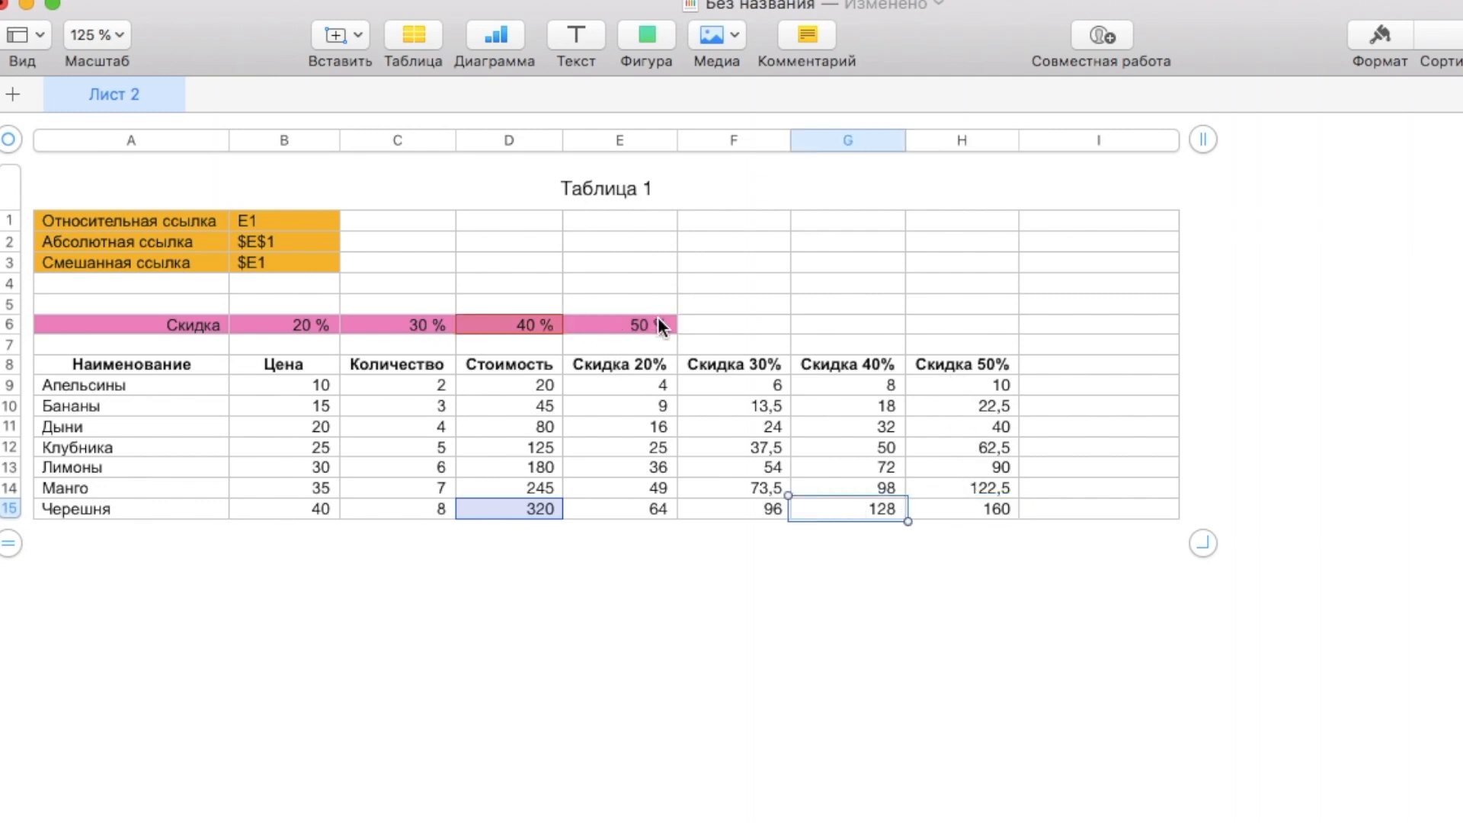
{"action": "left_click", "coordinate": [723, 511]}
{"action": "left_click", "coordinate": [882, 510]}
{"action": "left_click", "coordinate": [985, 513]}
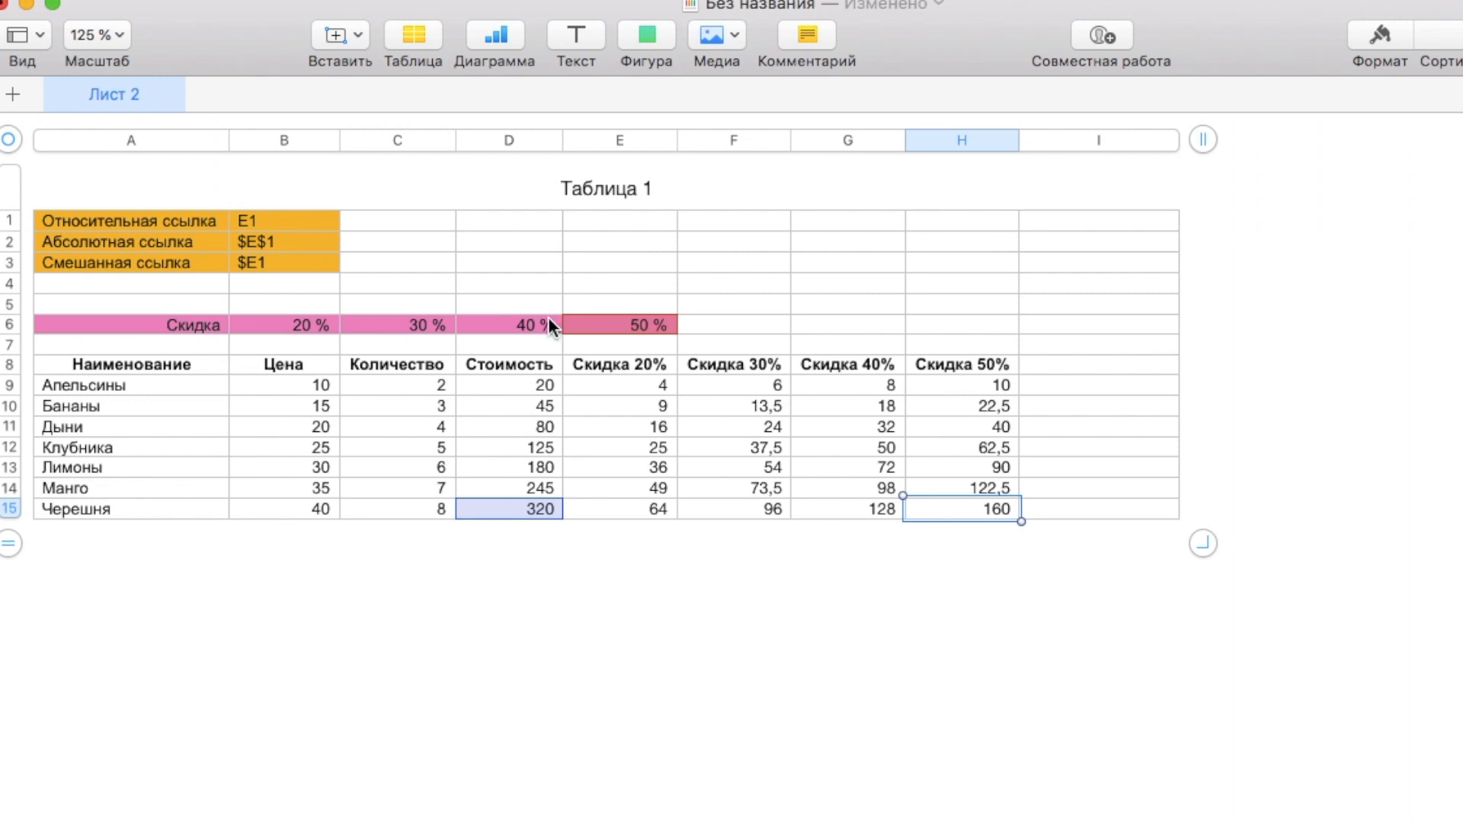
Inspect the mixed references in the F9 formula
{"action": "left_click", "coordinate": [757, 387]}
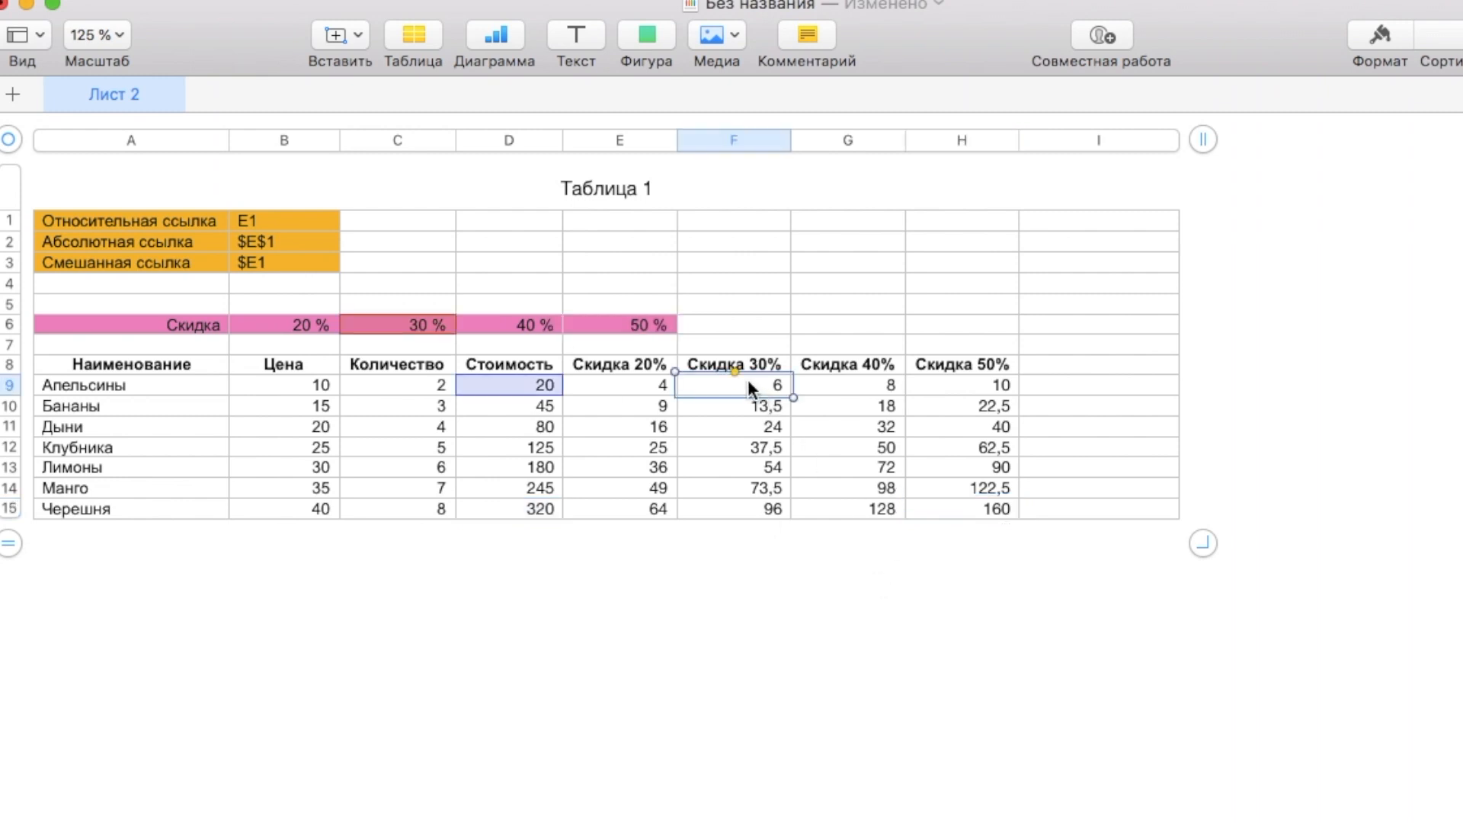
{"action": "left_click", "coordinate": [749, 385]}
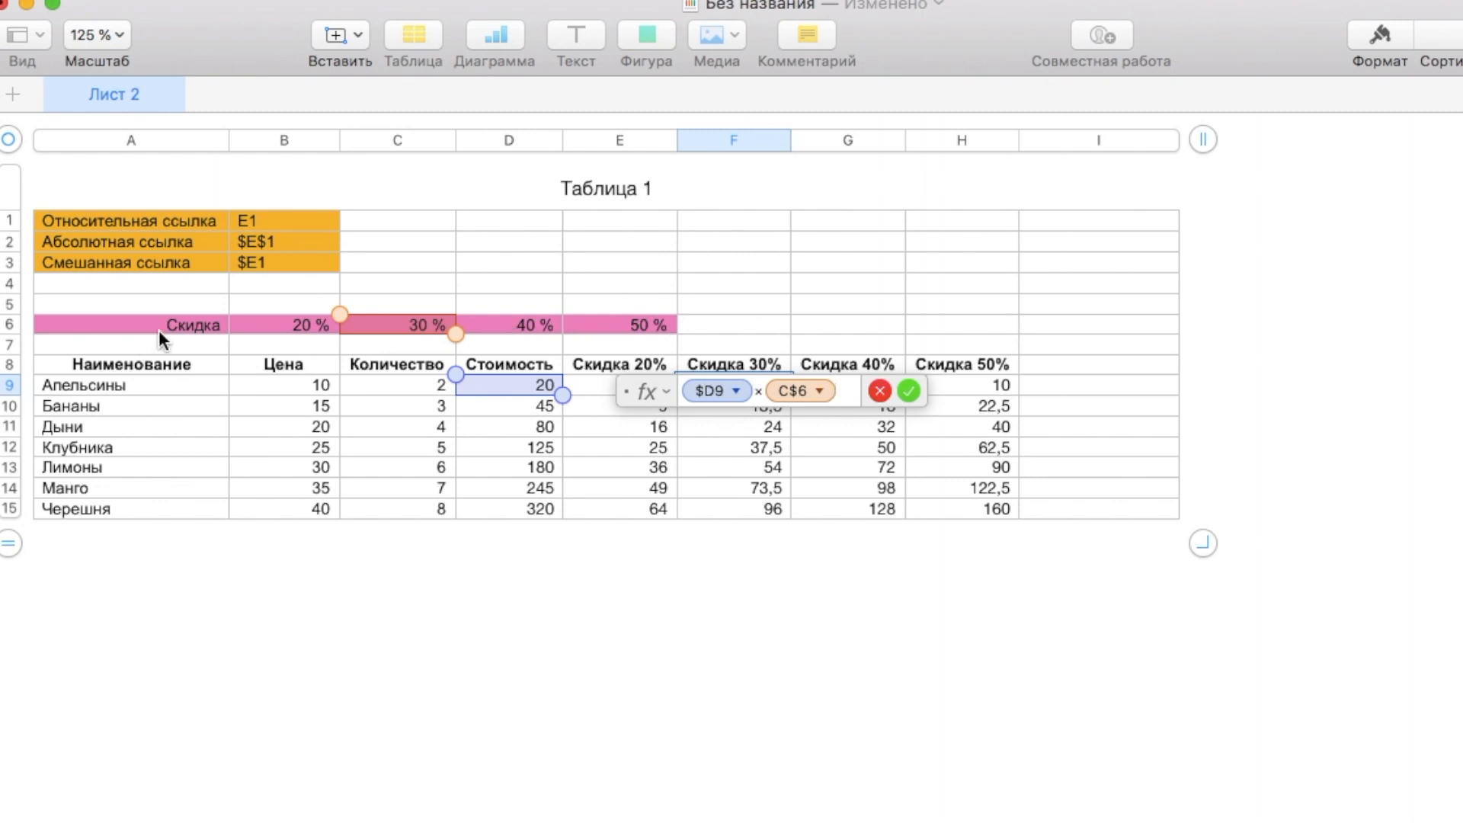
{"action": "left_click", "coordinate": [909, 391]}
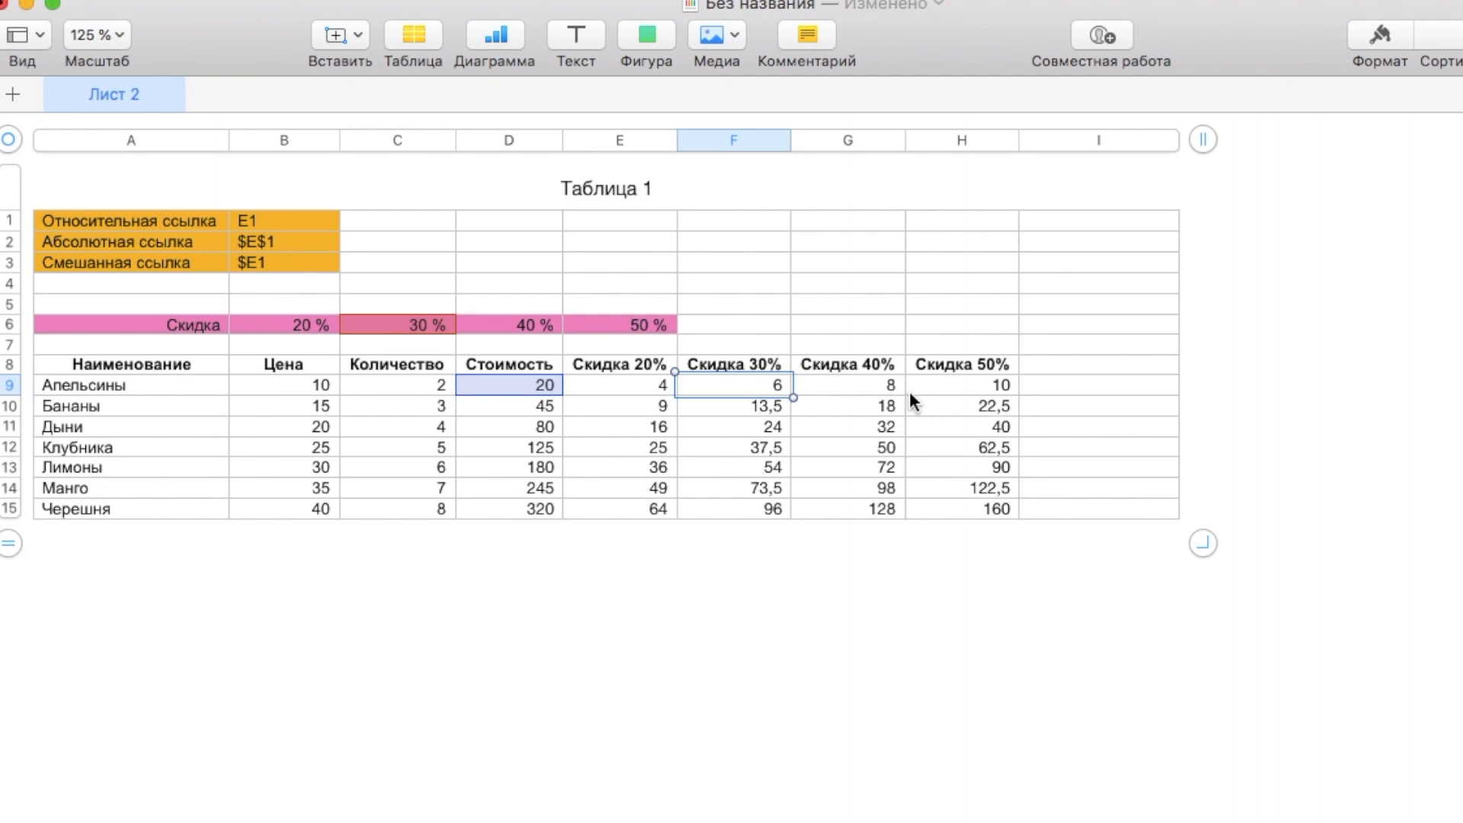
Try copying cell H9 into I9, check which cells its references point to, and clear I9
{"action": "left_click", "coordinate": [996, 388]}
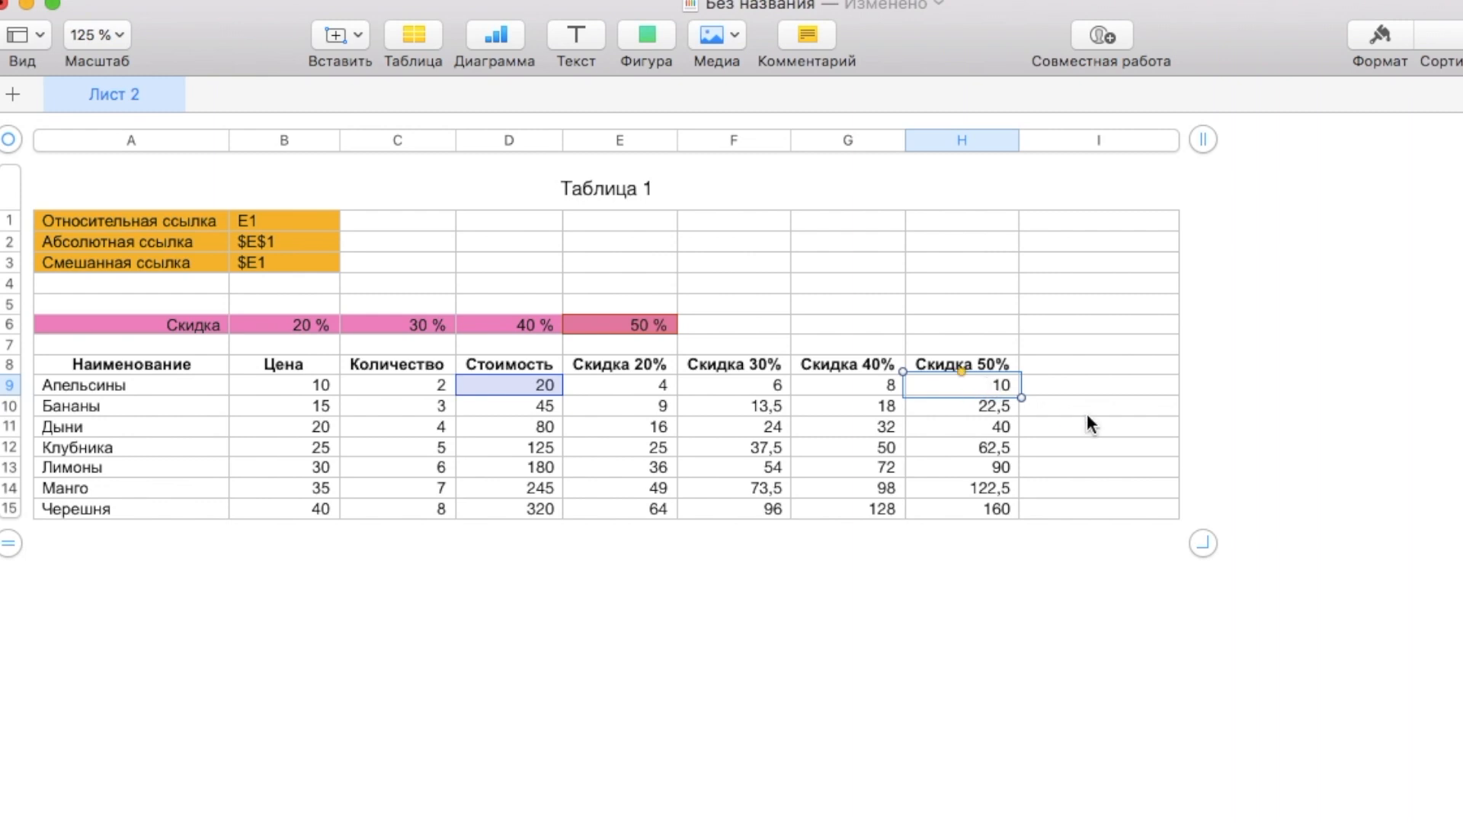
{"action": "left_click", "coordinate": [1109, 388]}
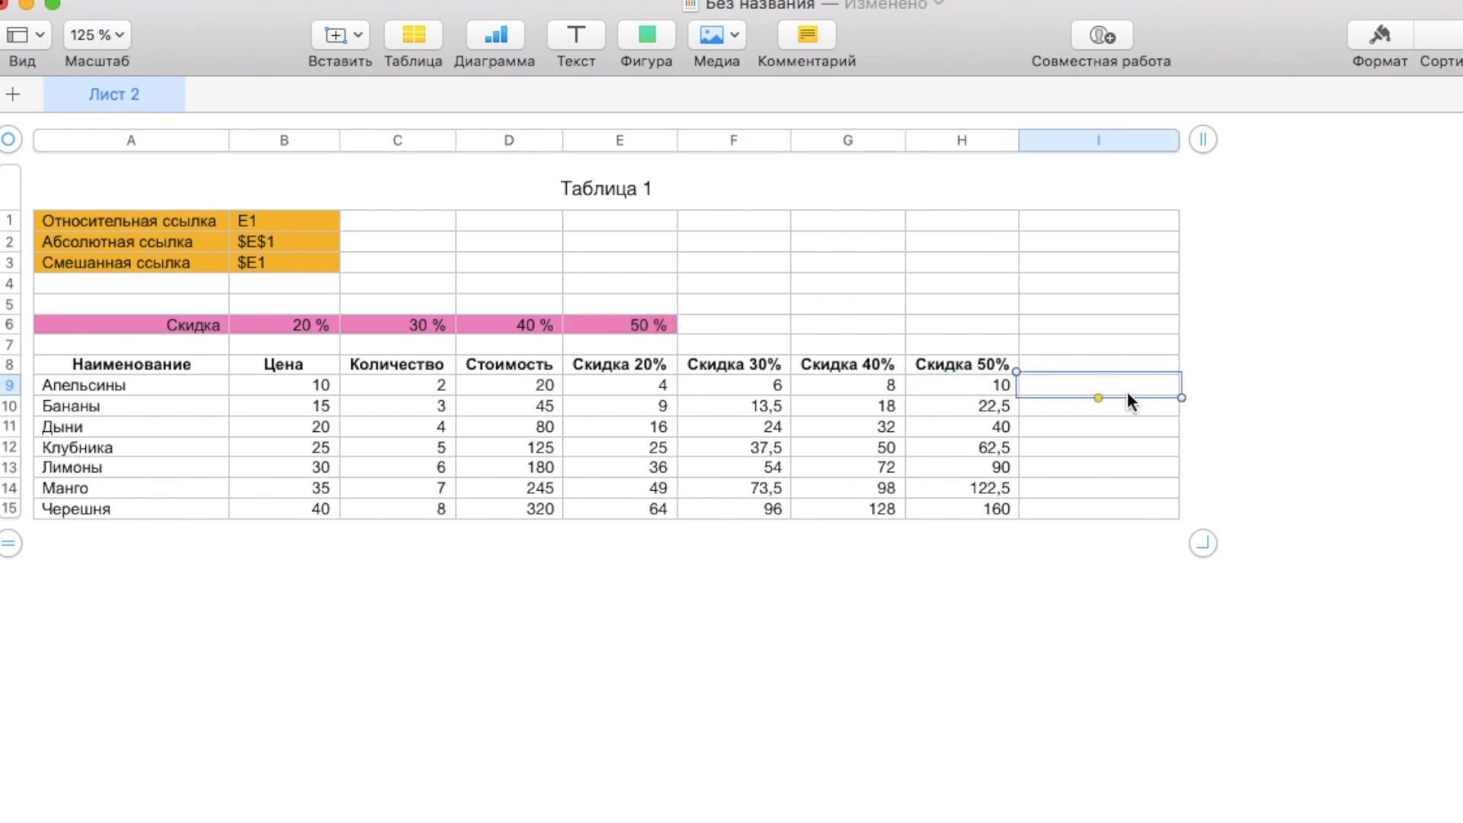
{"action": "key", "text": "super+v"}
{"action": "mouse_move", "coordinate": [1174, 404]}
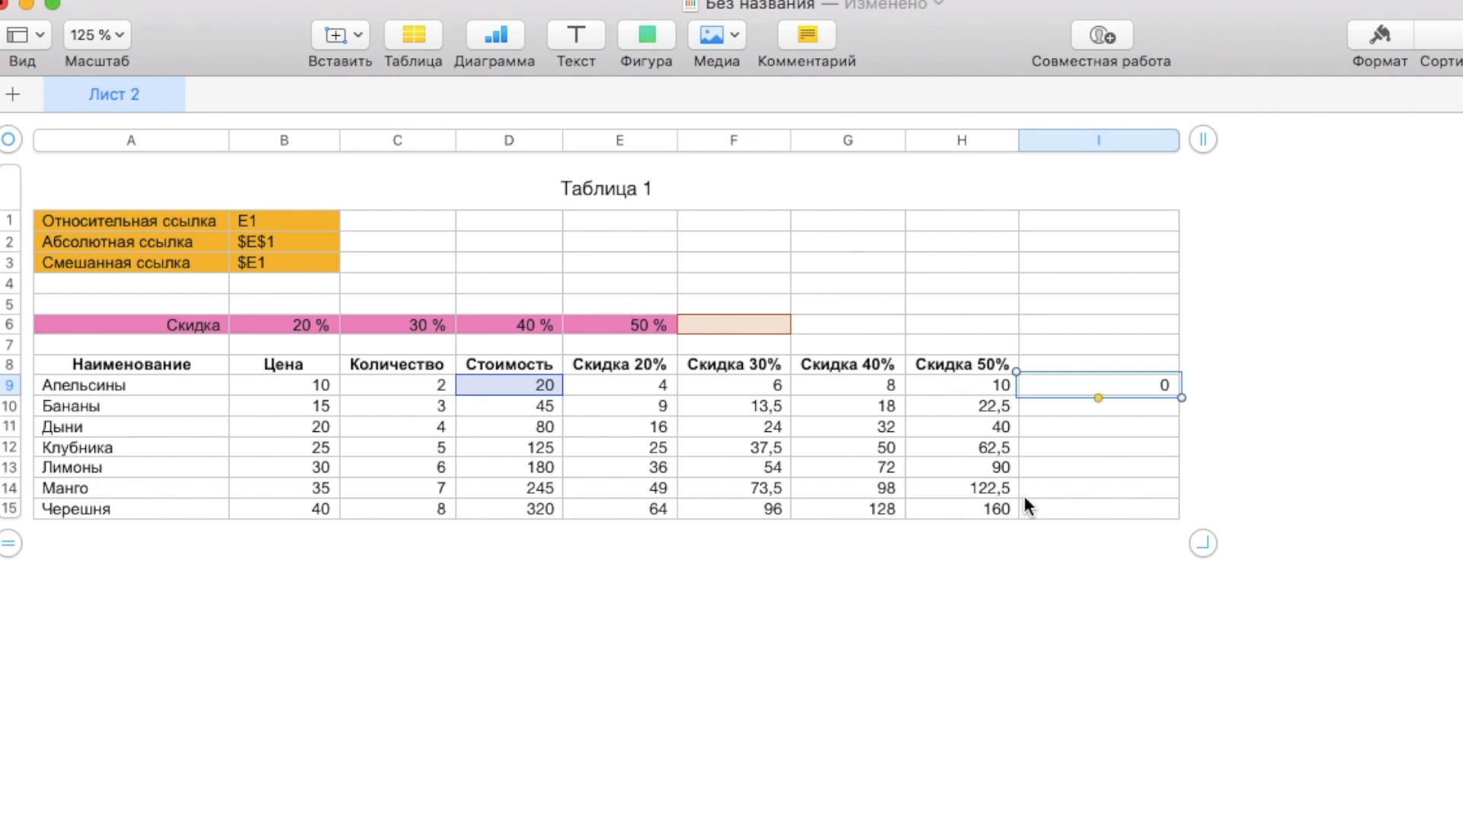
{"action": "key", "text": "BackSpace"}
Copy the formula text $D9×E$6 from inside H9, enter it as a formula in I9, and compare both cells
{"action": "left_click", "coordinate": [976, 386]}
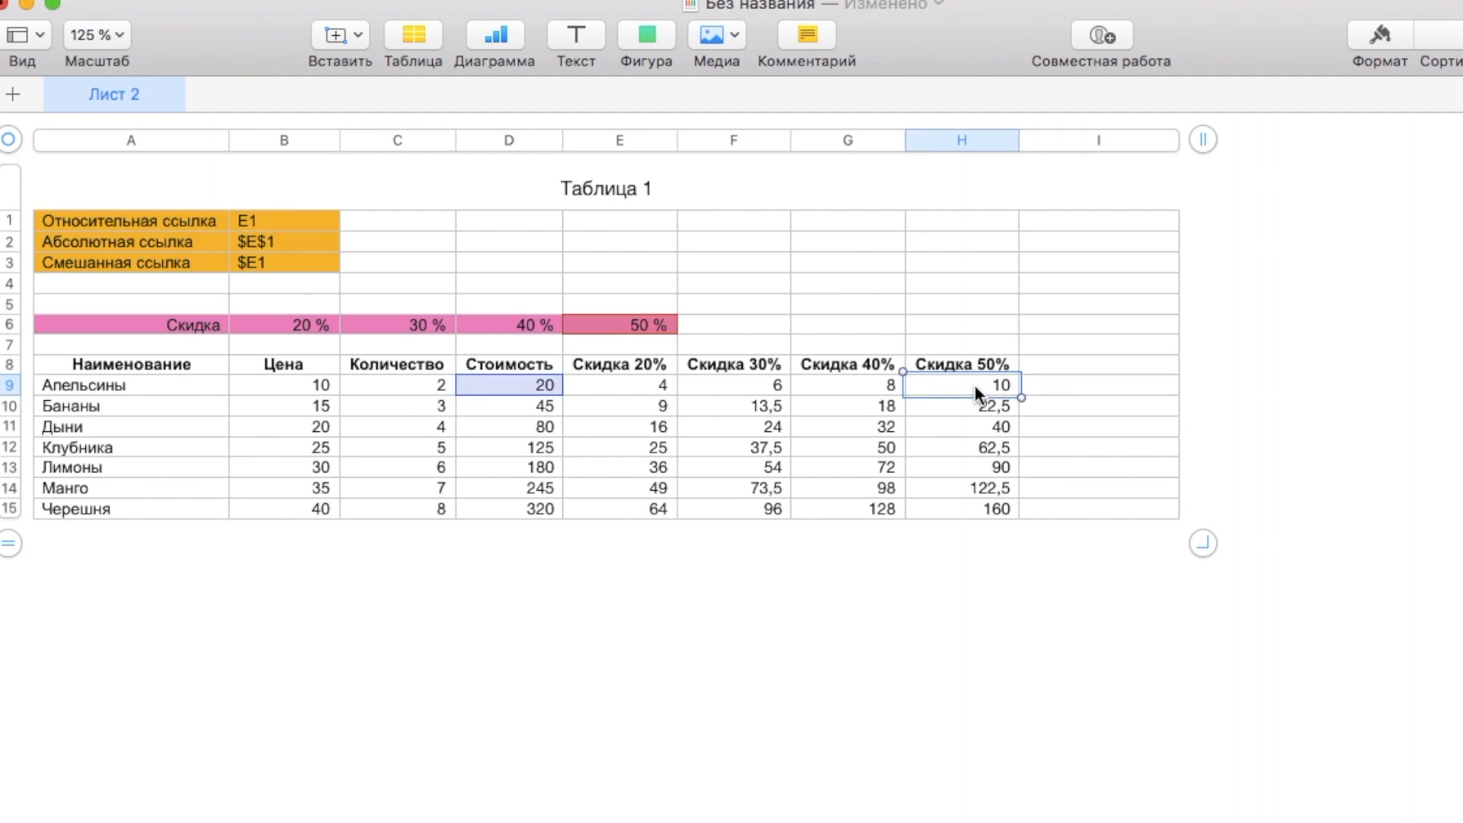
{"action": "left_click", "coordinate": [975, 386]}
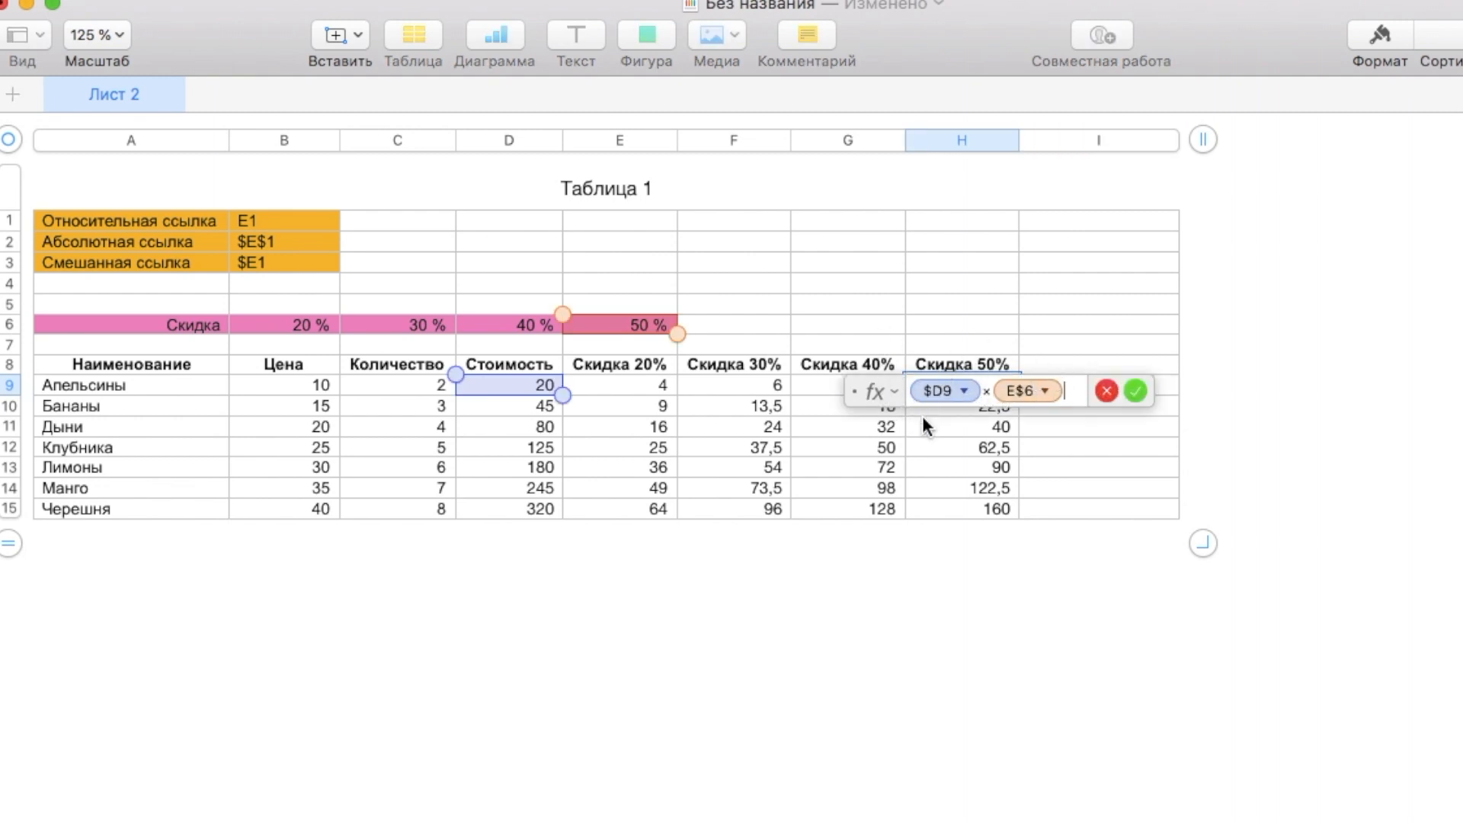
{"action": "left_click_drag", "start_coordinate": [1067, 390], "coordinate": [890, 385]}
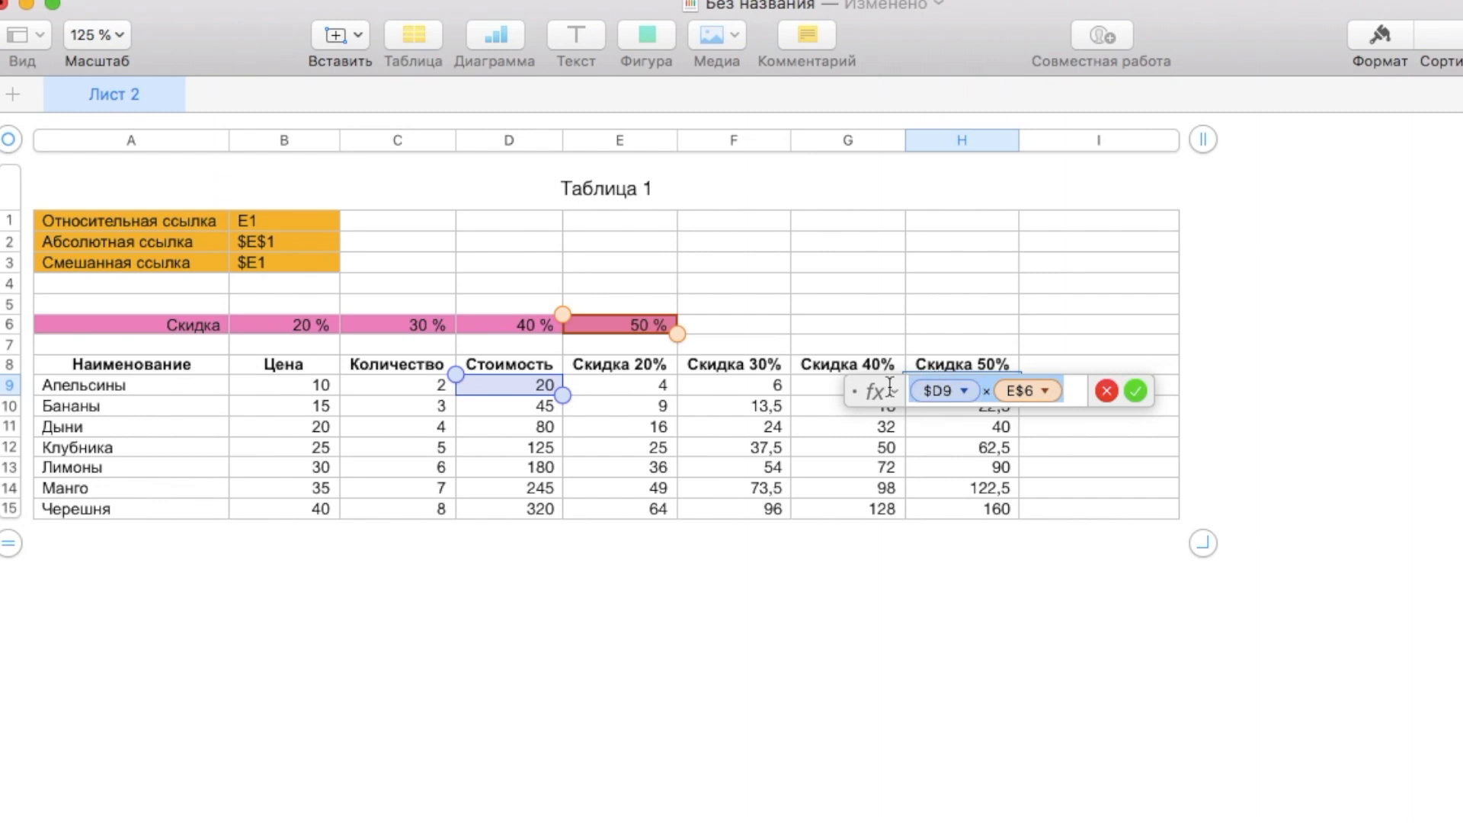
{"action": "key", "text": "Return"}
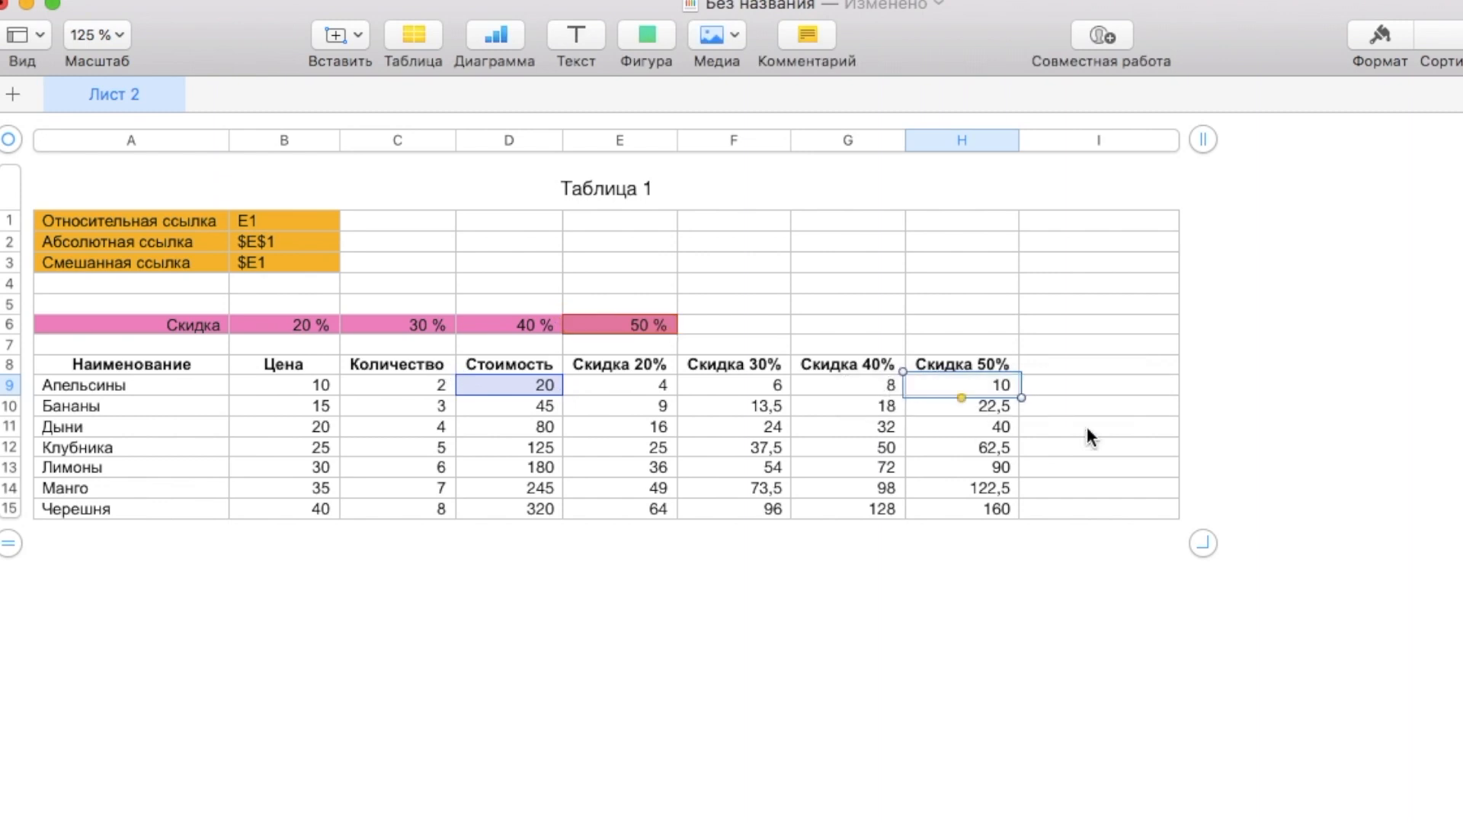
{"action": "double_click", "coordinate": [1099, 387]}
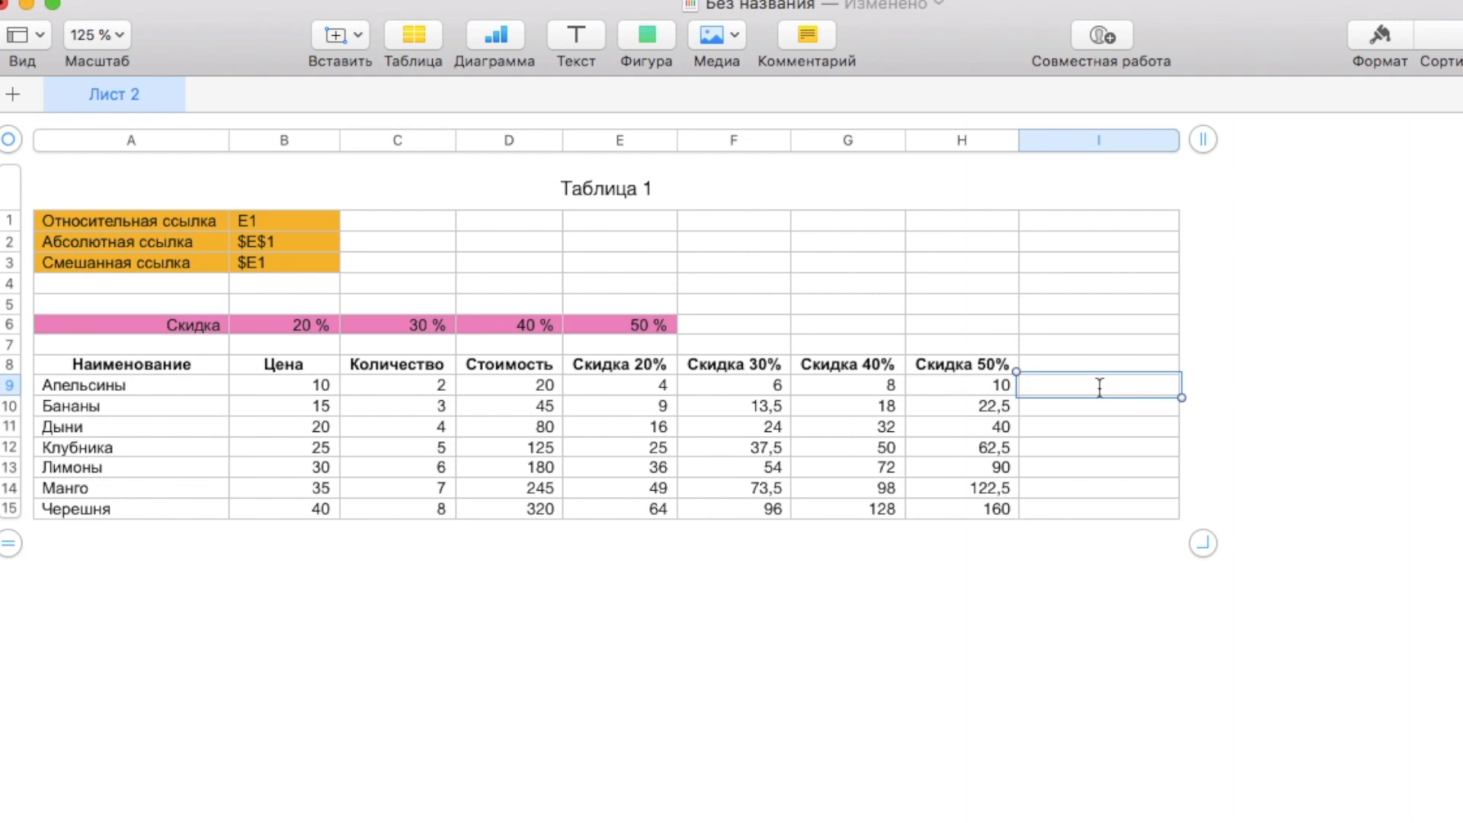
{"action": "type", "text": "="}
{"action": "type", "text": "$D9 × E$6"}
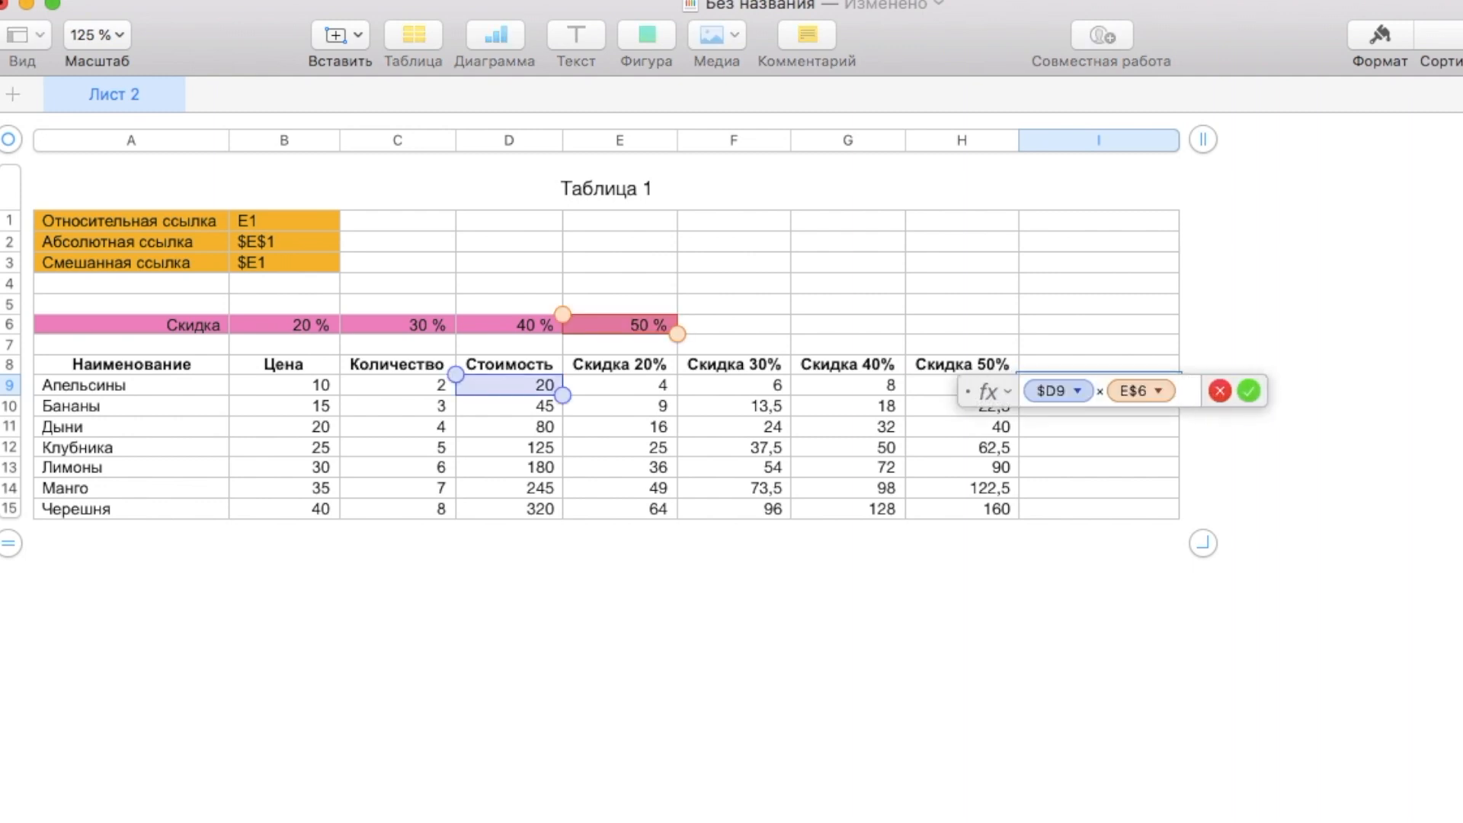
{"action": "key", "text": "Return"}
{"action": "left_click", "coordinate": [1037, 387]}
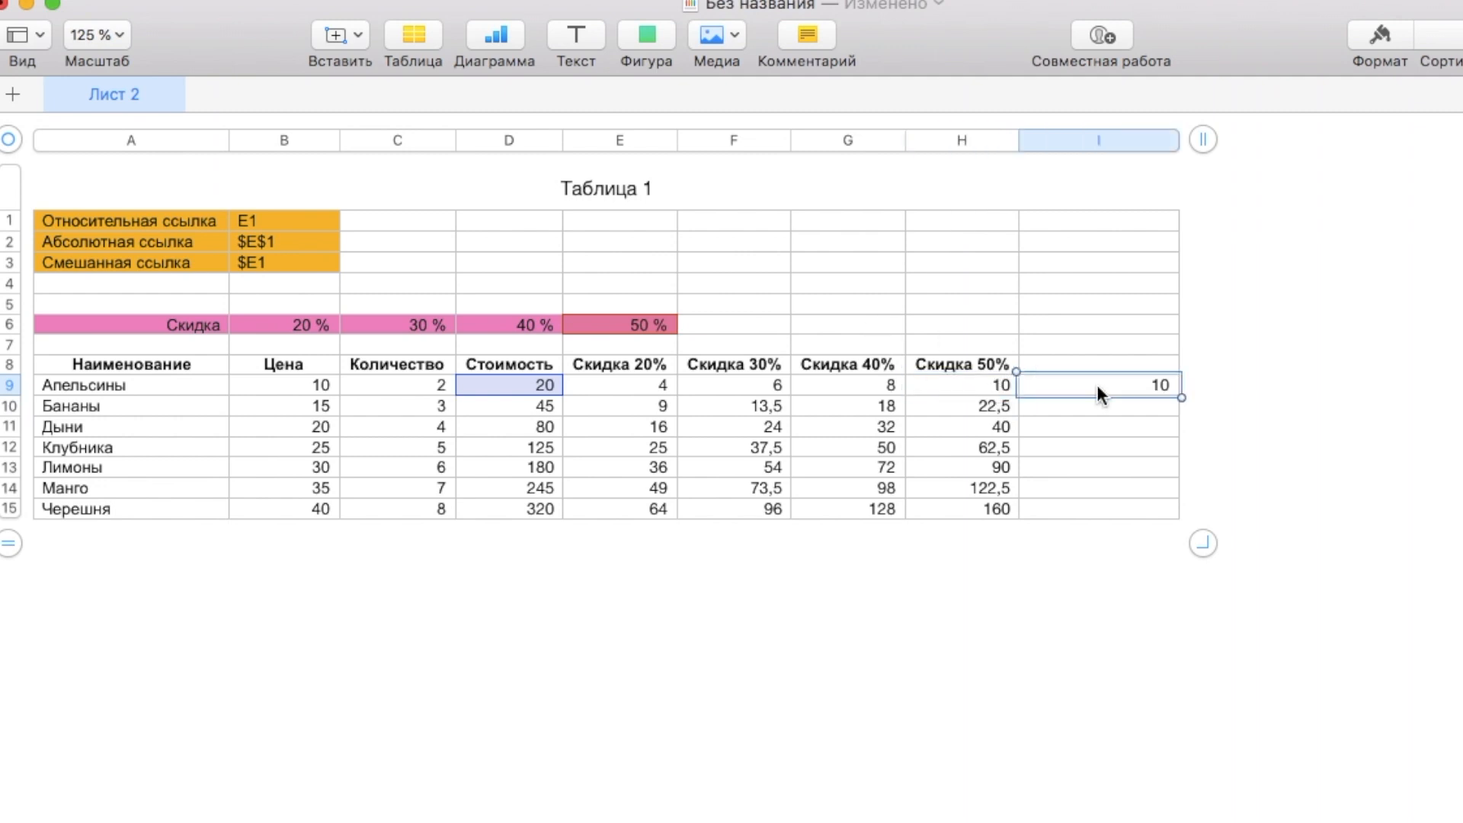
{"action": "left_click", "coordinate": [966, 386]}
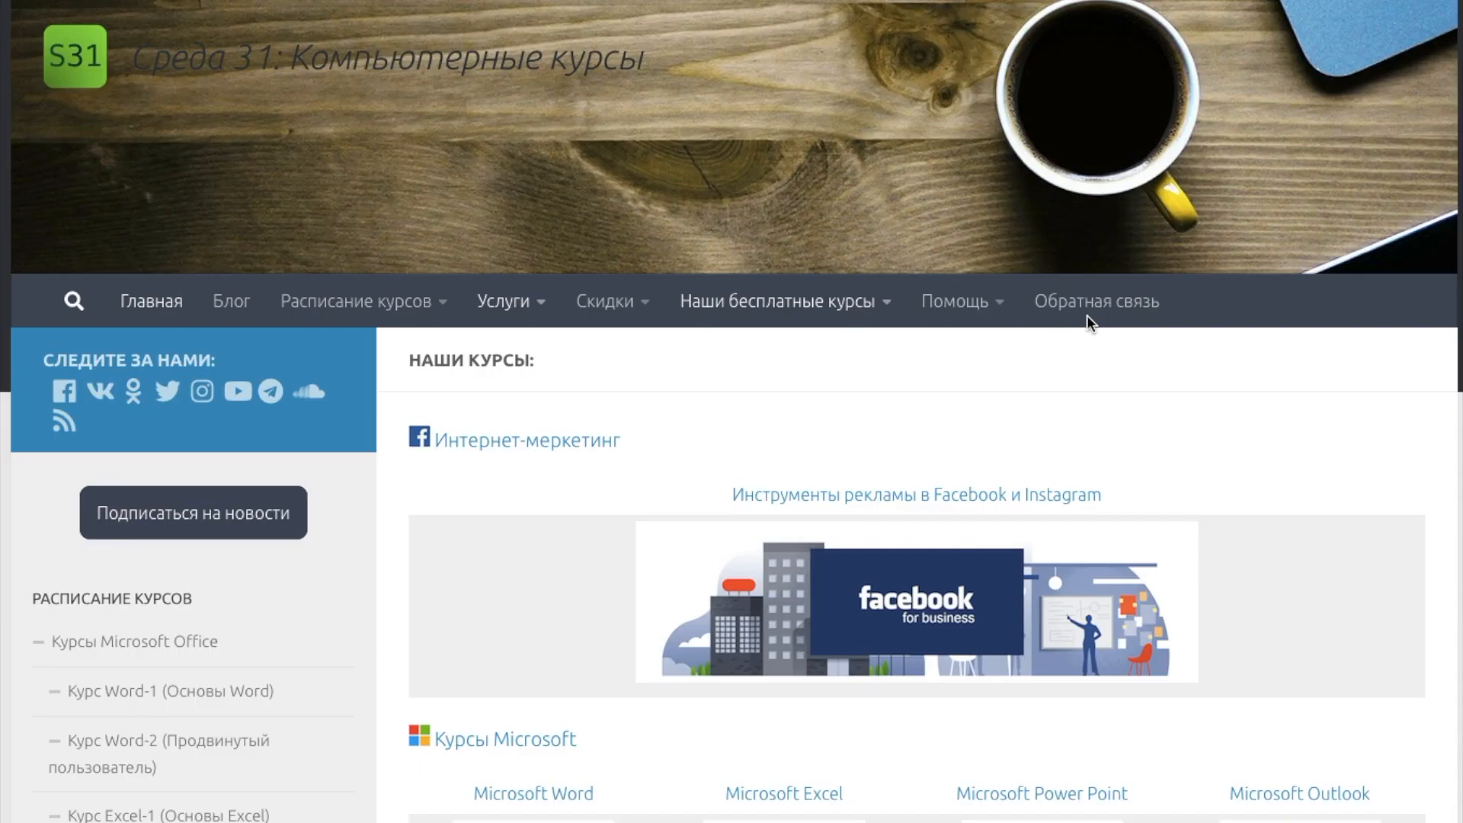
Look through the Microsoft, Google Drive and Apple iWork courses listed on the course website
{"action": "scroll", "coordinate": [1090, 315], "scroll_direction": "down", "scroll_amount": 1}
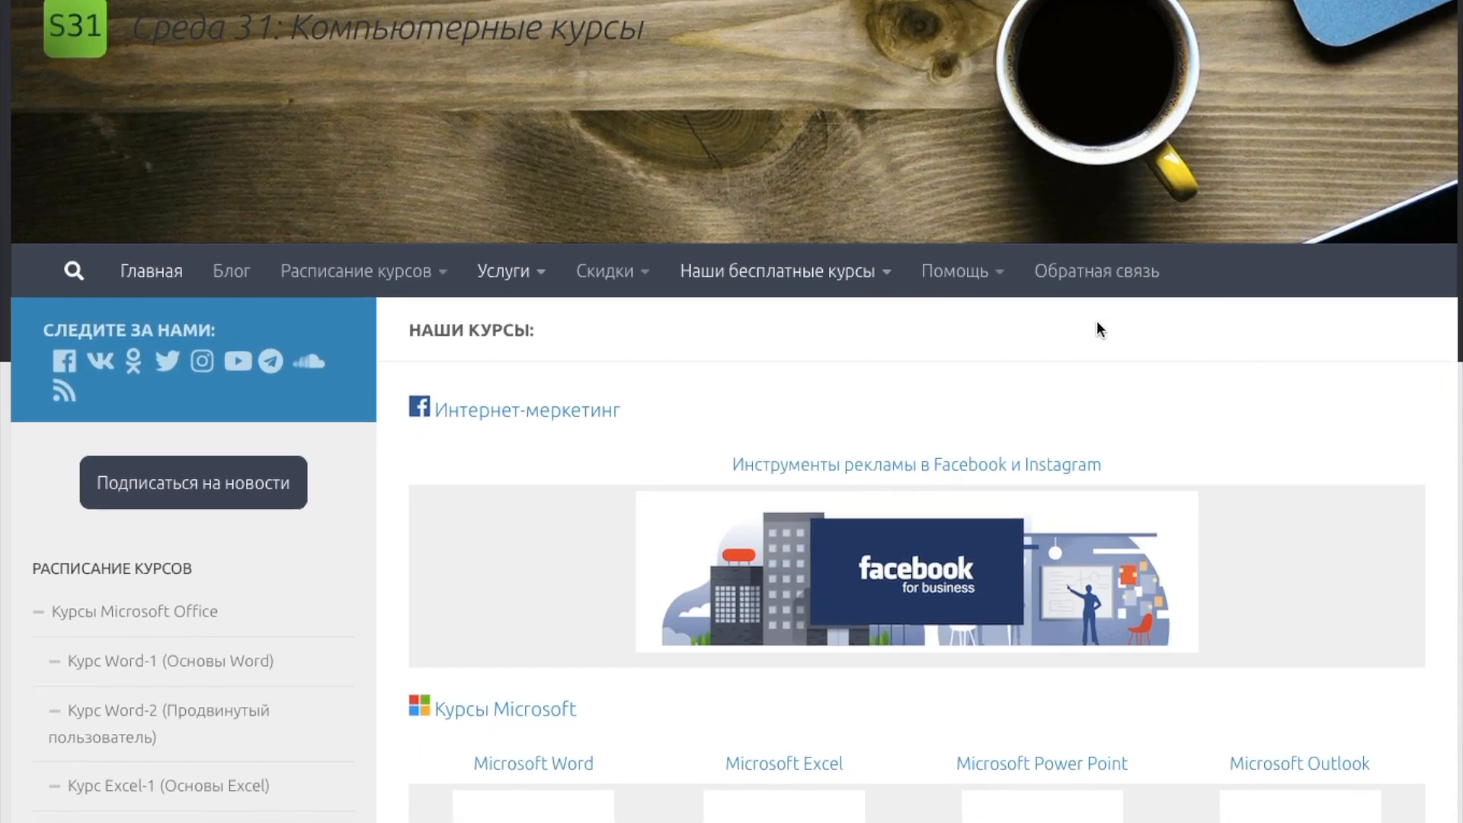
{"action": "scroll", "coordinate": [1096, 320], "scroll_direction": "down", "scroll_amount": 3}
{"action": "scroll", "coordinate": [1098, 327], "scroll_direction": "down", "scroll_amount": 4}
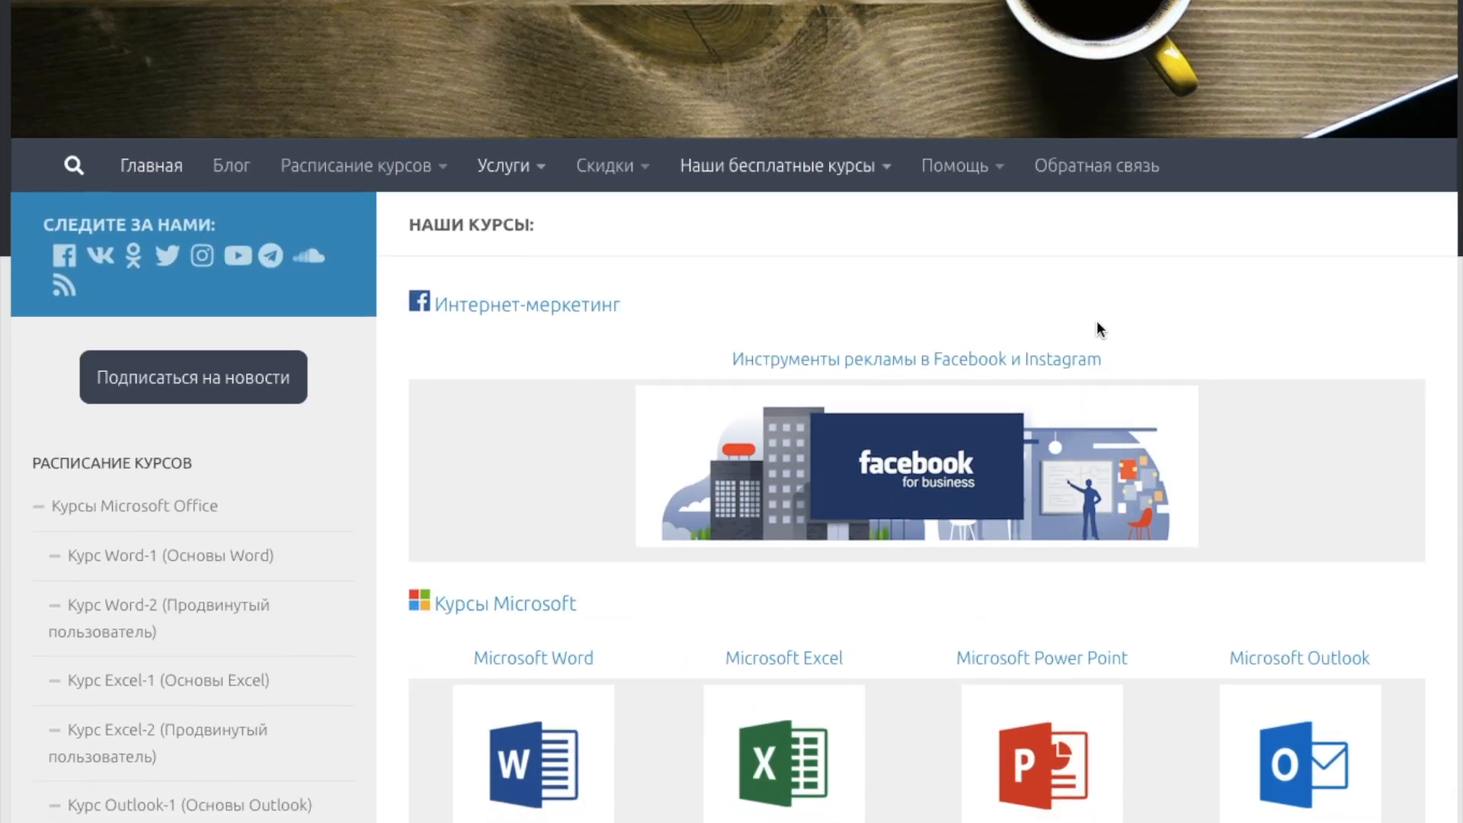
{"action": "scroll", "coordinate": [1096, 320], "scroll_direction": "down", "scroll_amount": 9}
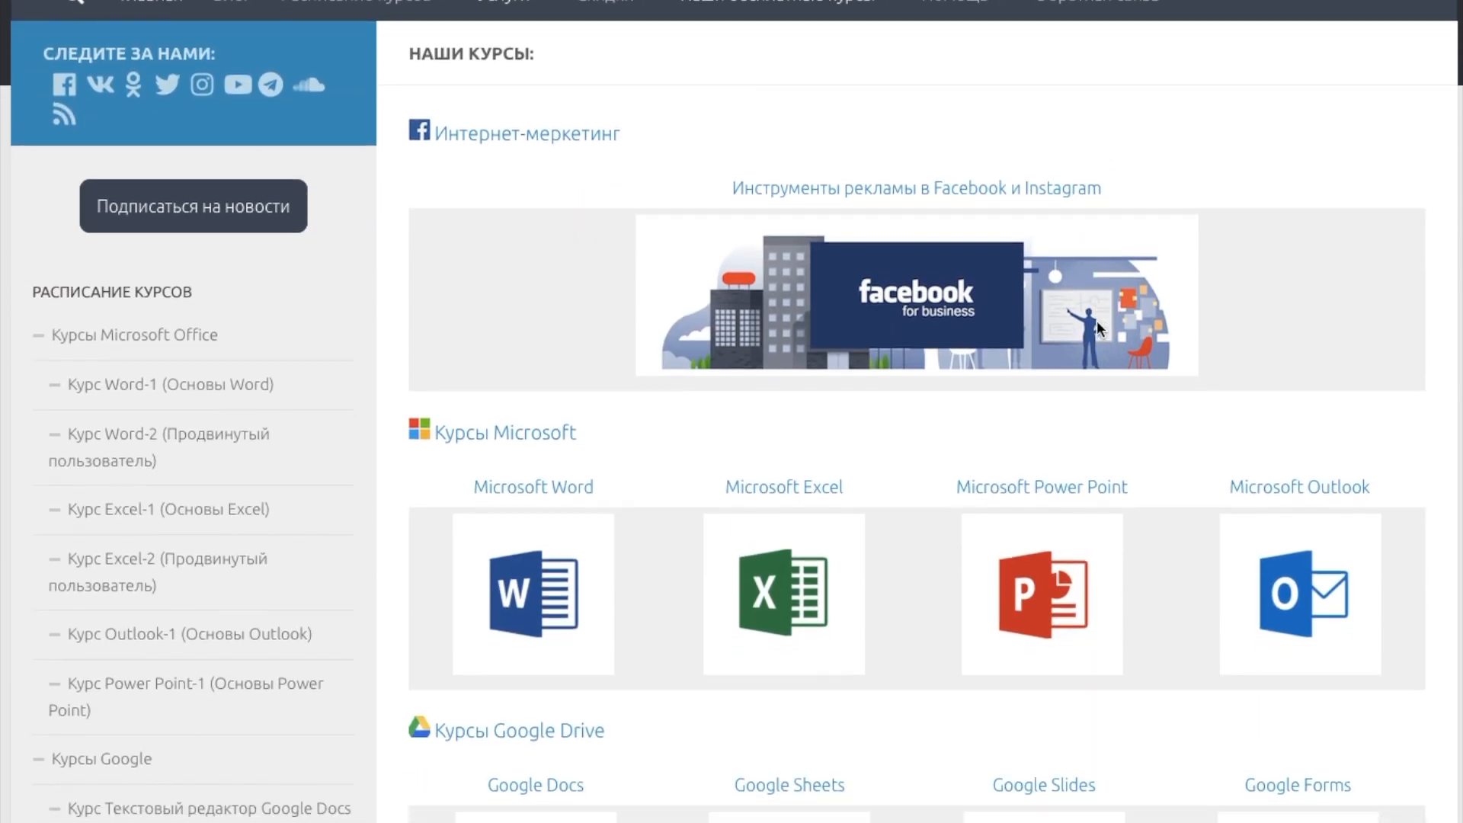
{"action": "scroll", "coordinate": [1098, 328], "scroll_direction": "down", "scroll_amount": 4}
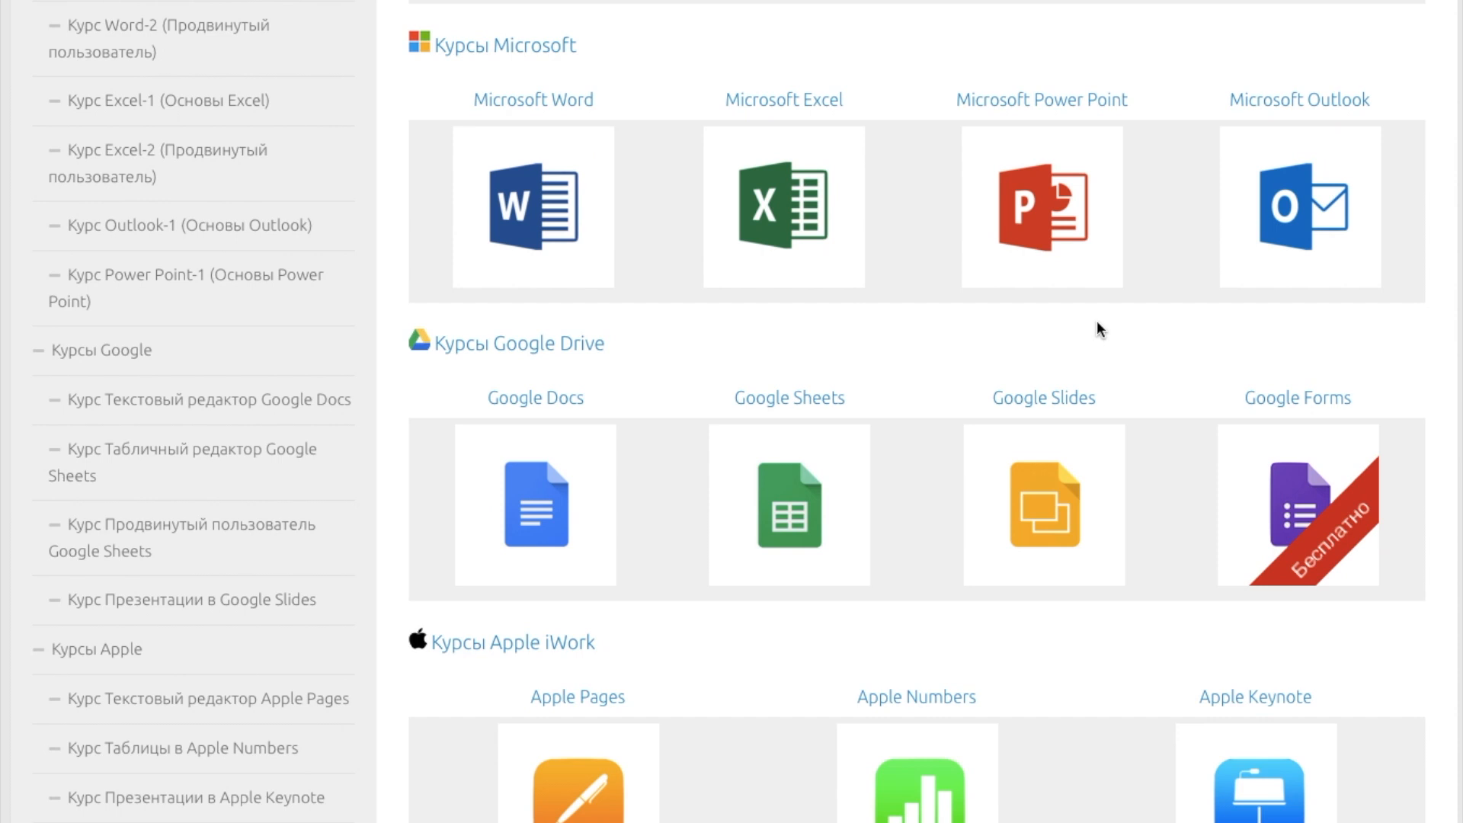
{"action": "scroll", "coordinate": [1098, 328], "scroll_direction": "down", "scroll_amount": 3}
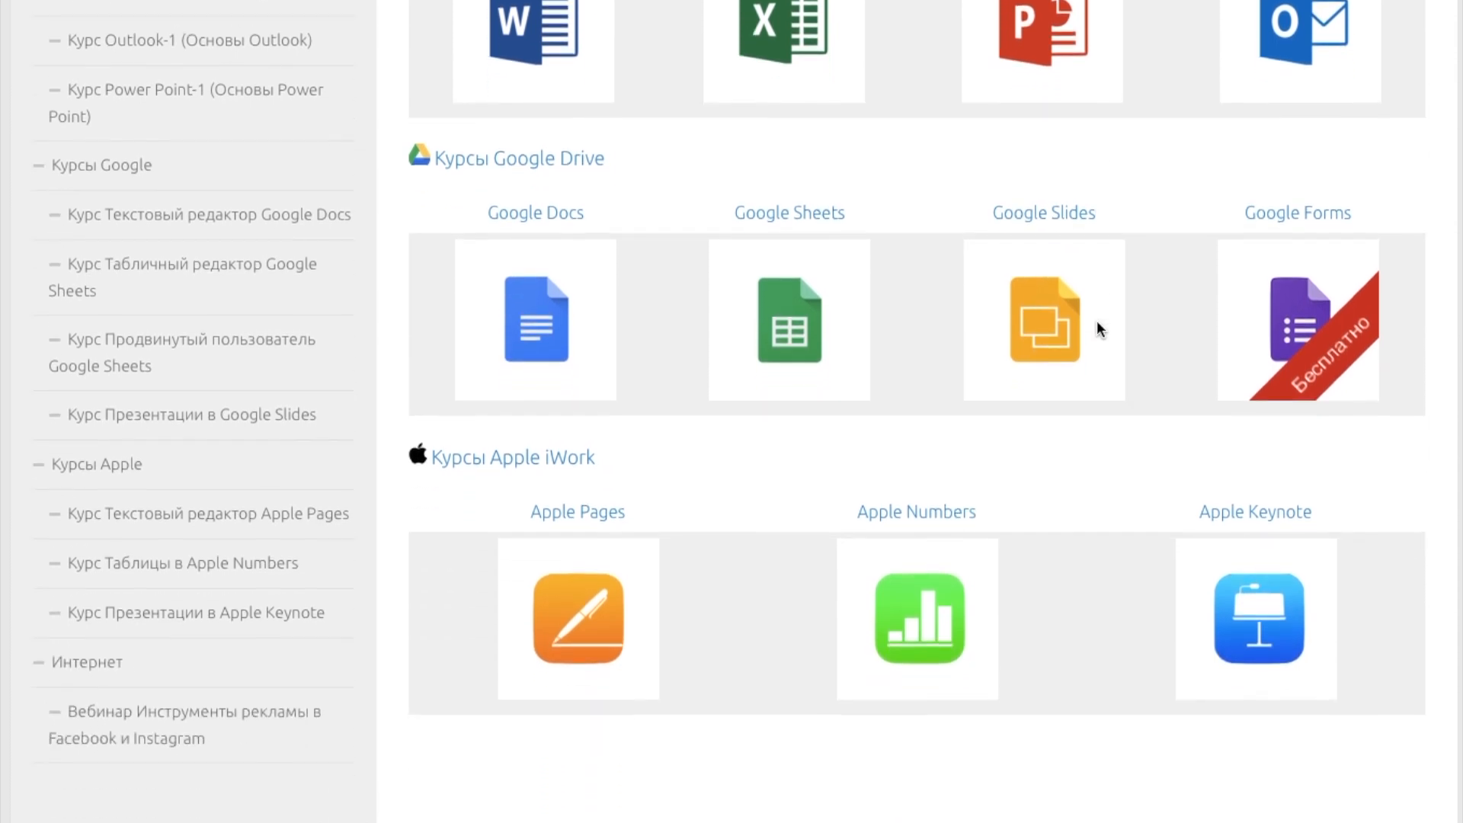